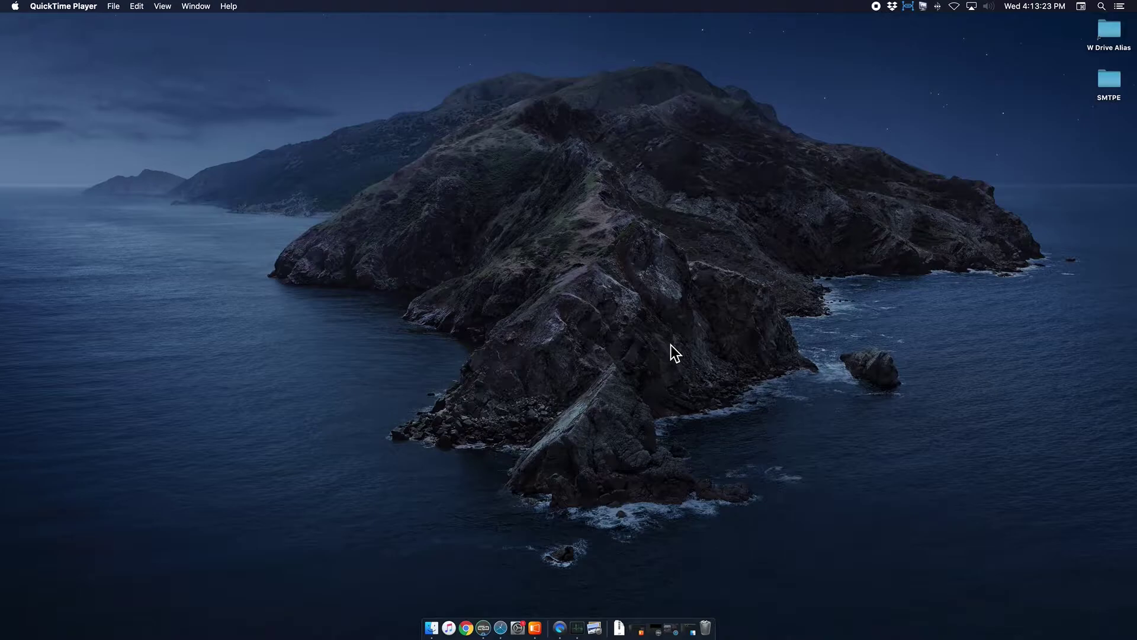
# - Bring Horae forward from the Dock, showing its MTC clock at format 30
pyautogui.click(679, 622)
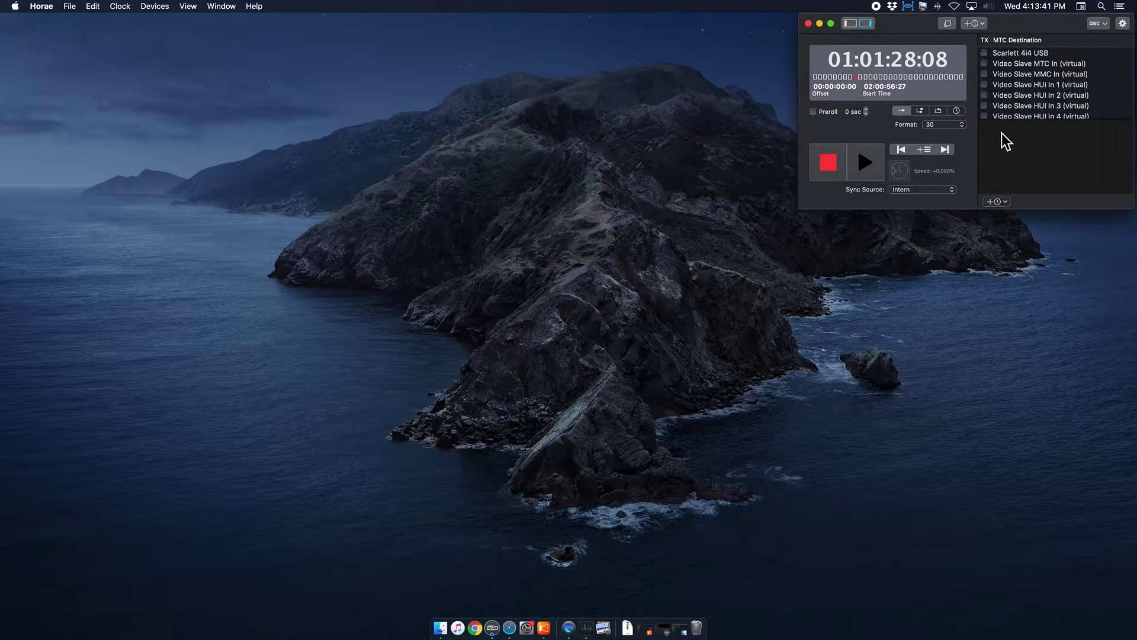
# - Add LTC Reader 4 under MTC Destination, dismiss its floating window, and show its settings
pyautogui.click(997, 201)
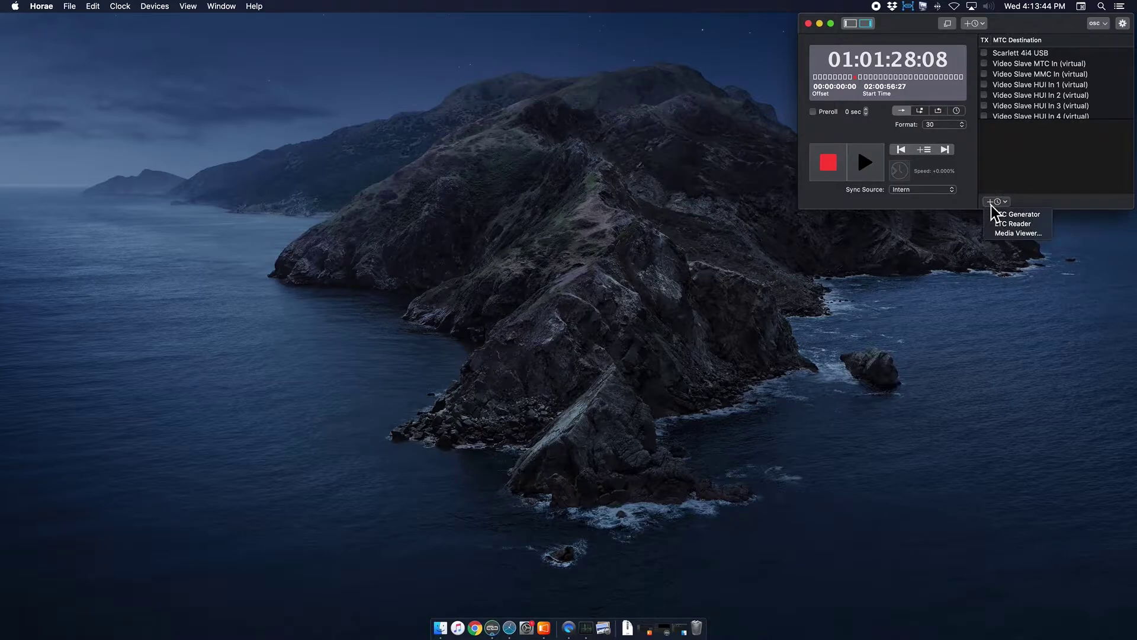
pyautogui.click(1041, 227)
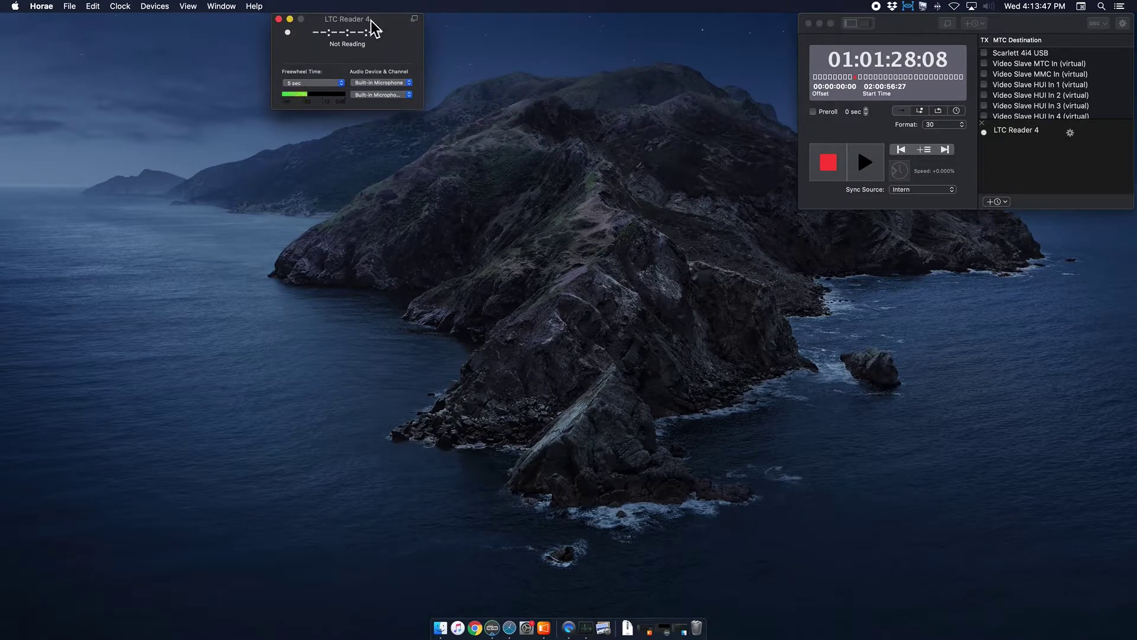
pyautogui.moveTo(371, 22); pyautogui.dragTo(1013, 159)
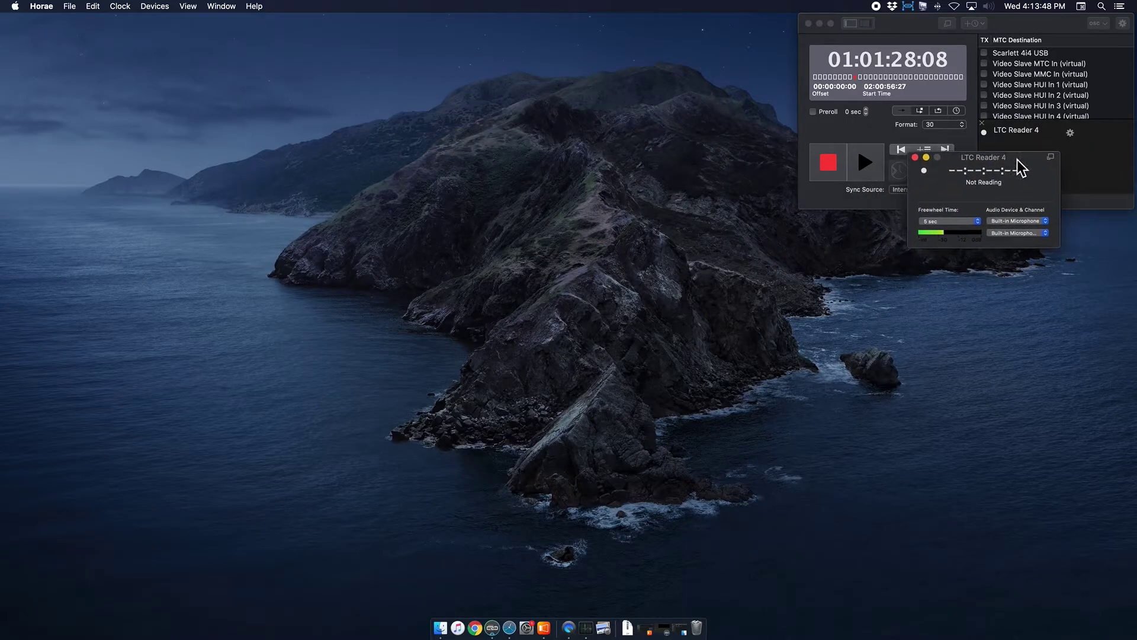
pyautogui.click(921, 157)
pyautogui.click(1070, 132)
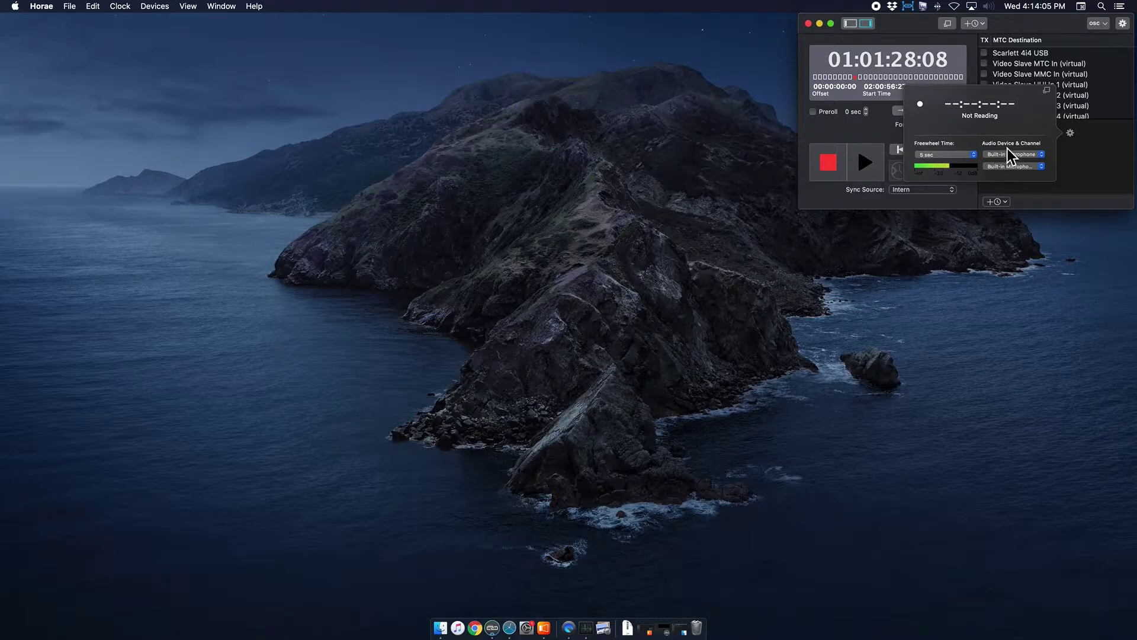
# - Set LTC Reader 4's audio device to Scarlett 4i4 USB, channel Scarlett 4i4 USB 1
pyautogui.click(1042, 155)
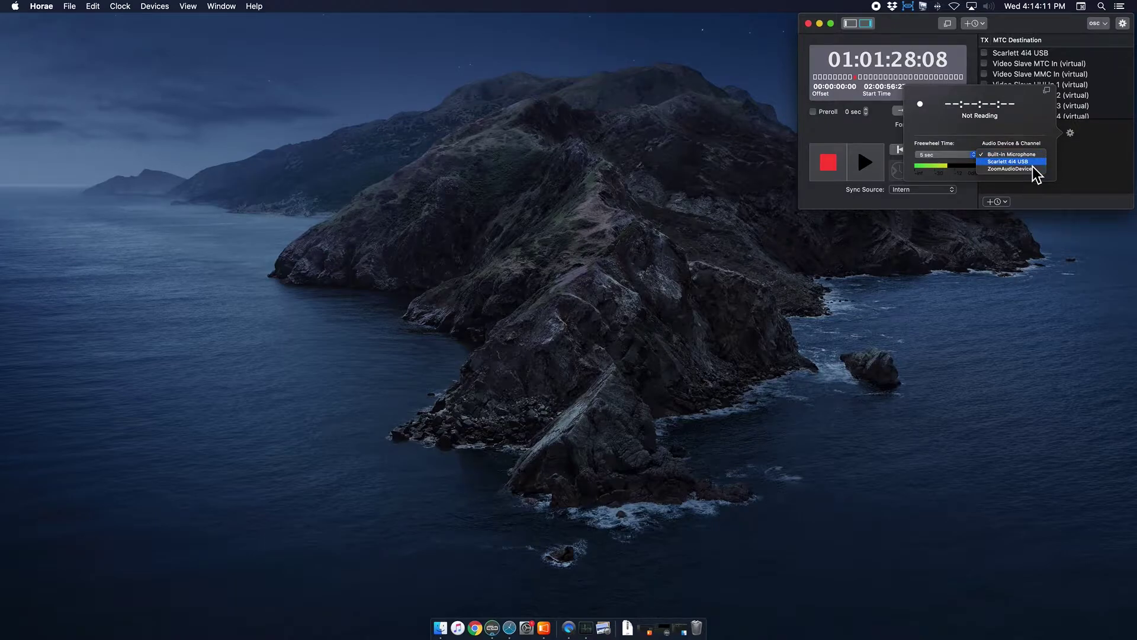
pyautogui.click(1033, 163)
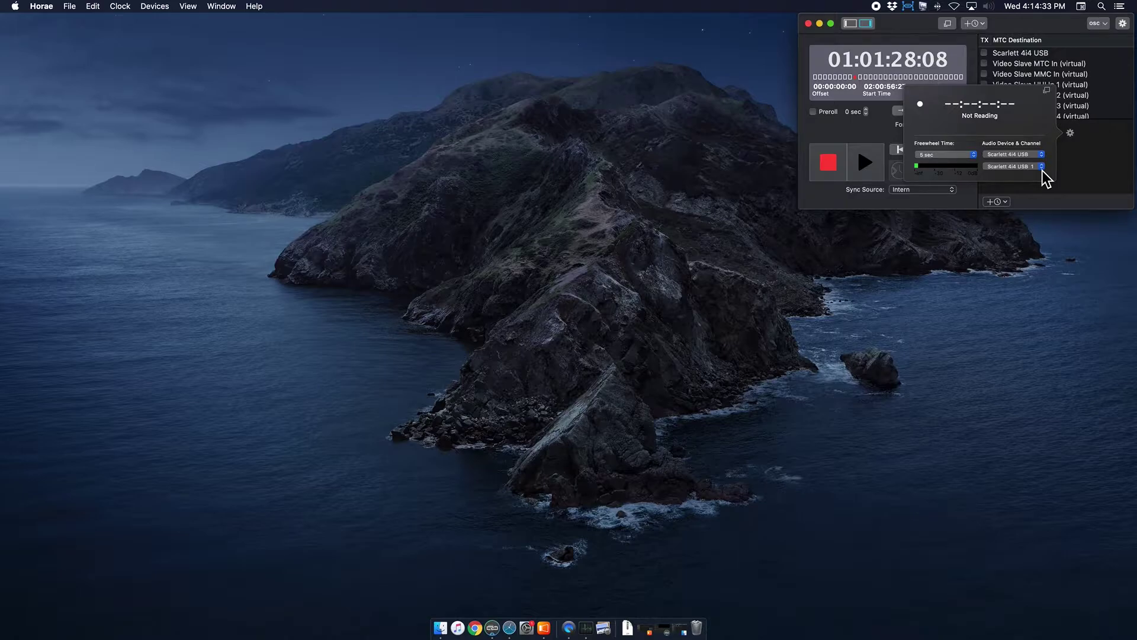
pyautogui.click(1042, 168)
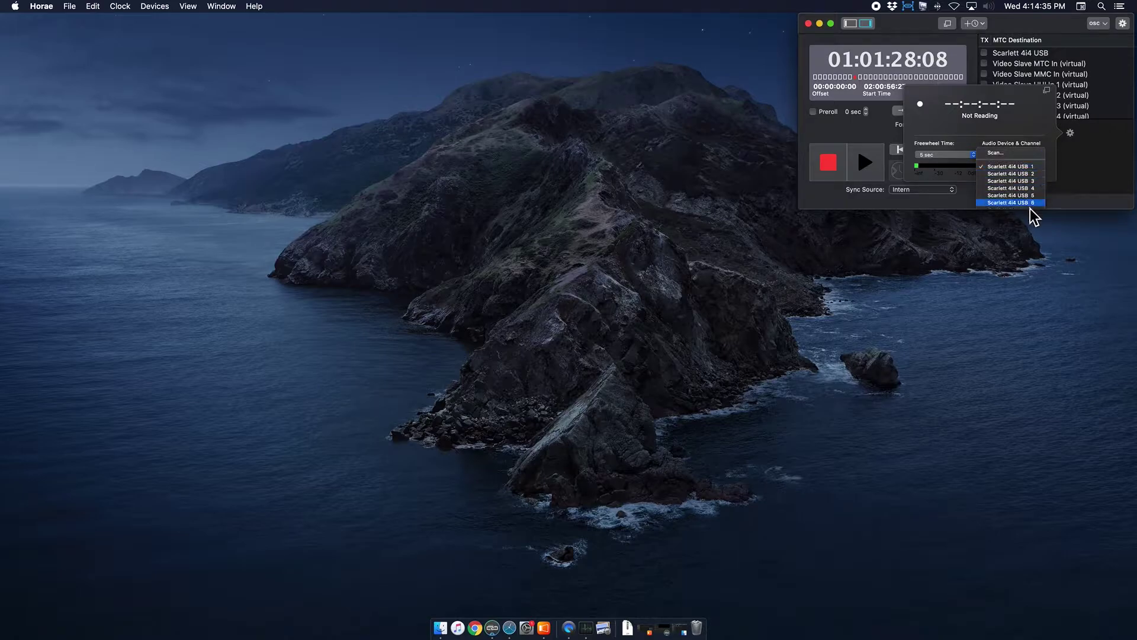
pyautogui.click(1042, 168)
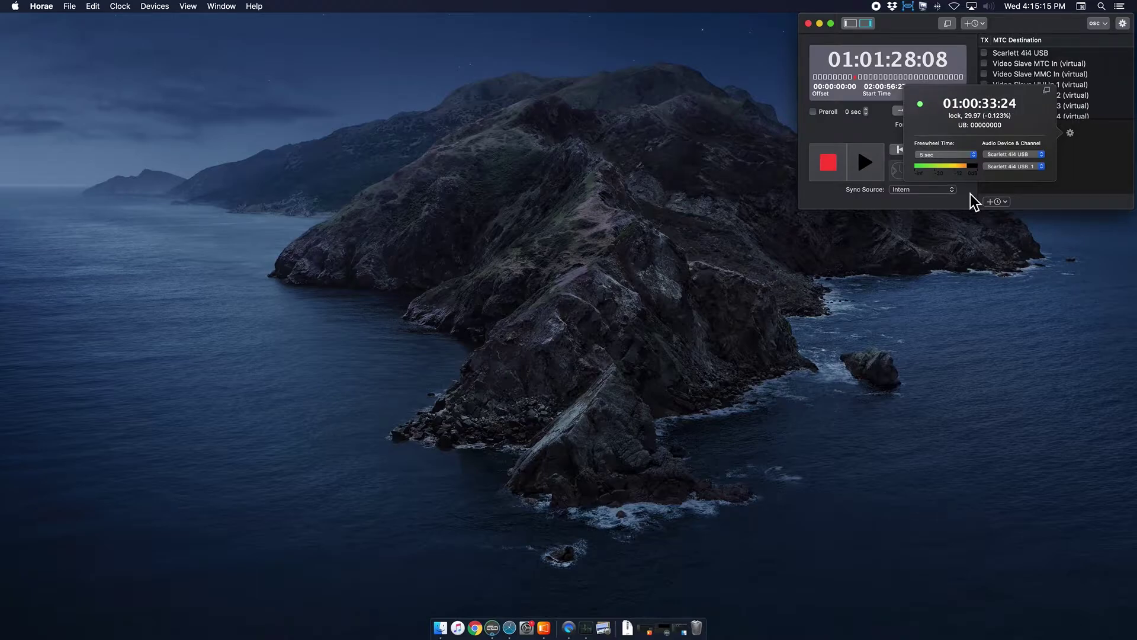
pyautogui.click(1078, 173)
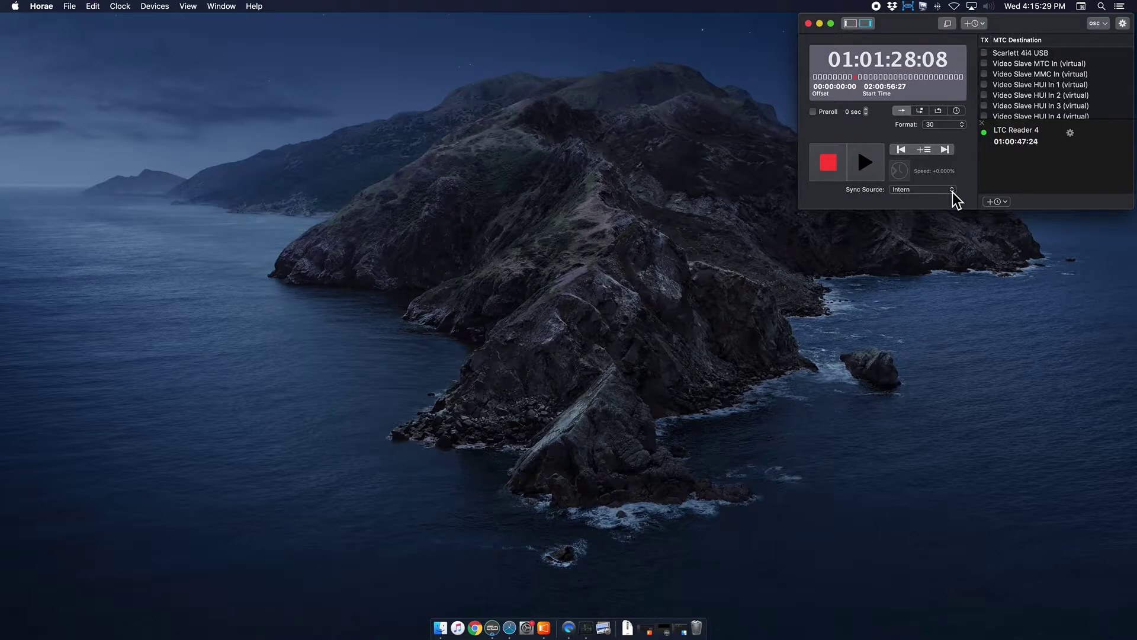
# - Set Horae's sync source to LTC Reader 4, format 30, and enable chase
pyautogui.click(952, 192)
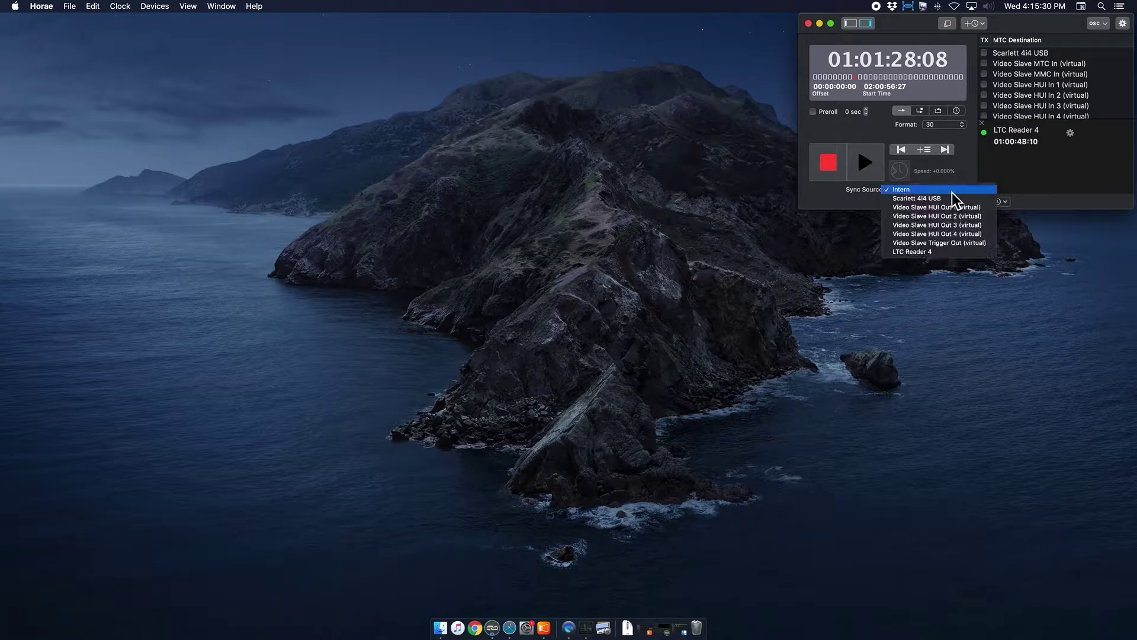
pyautogui.click(952, 253)
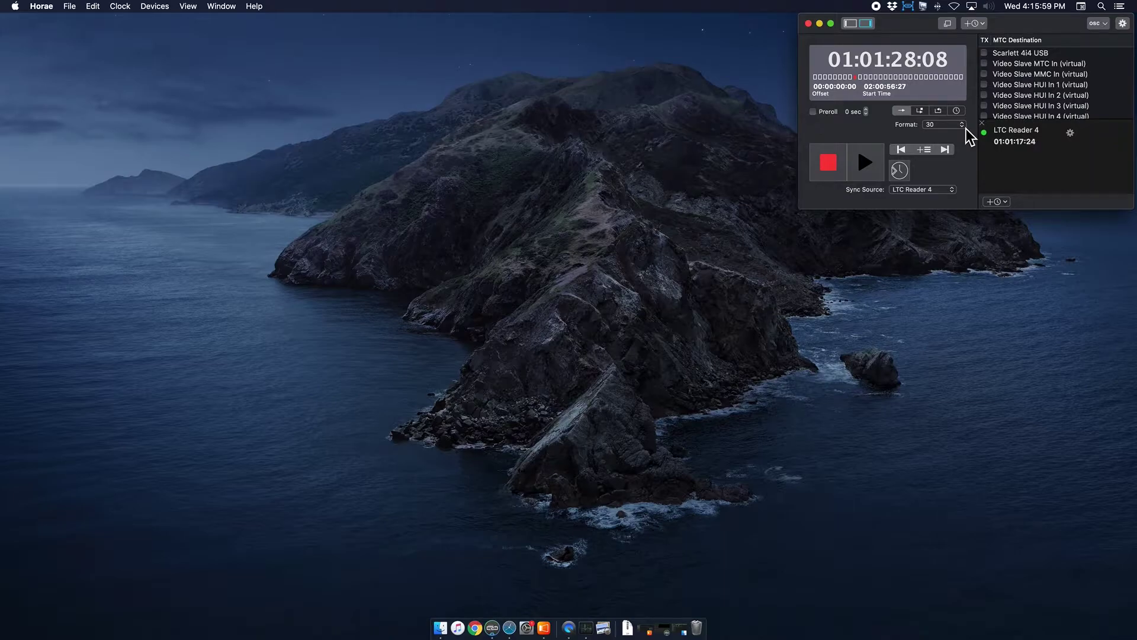
pyautogui.click(966, 127)
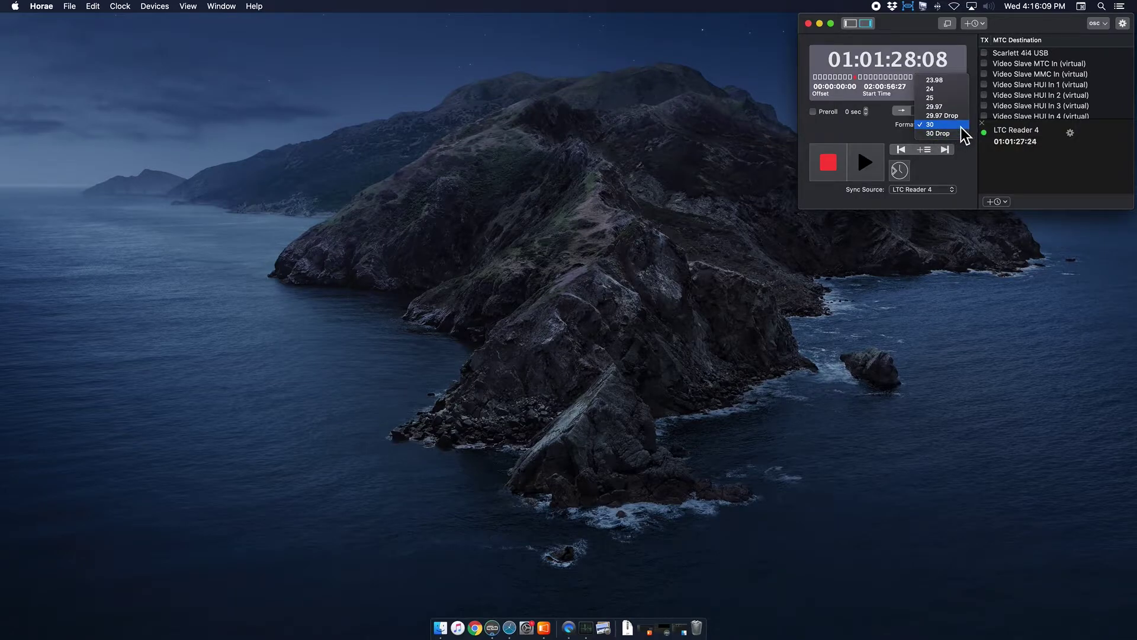
pyautogui.click(961, 126)
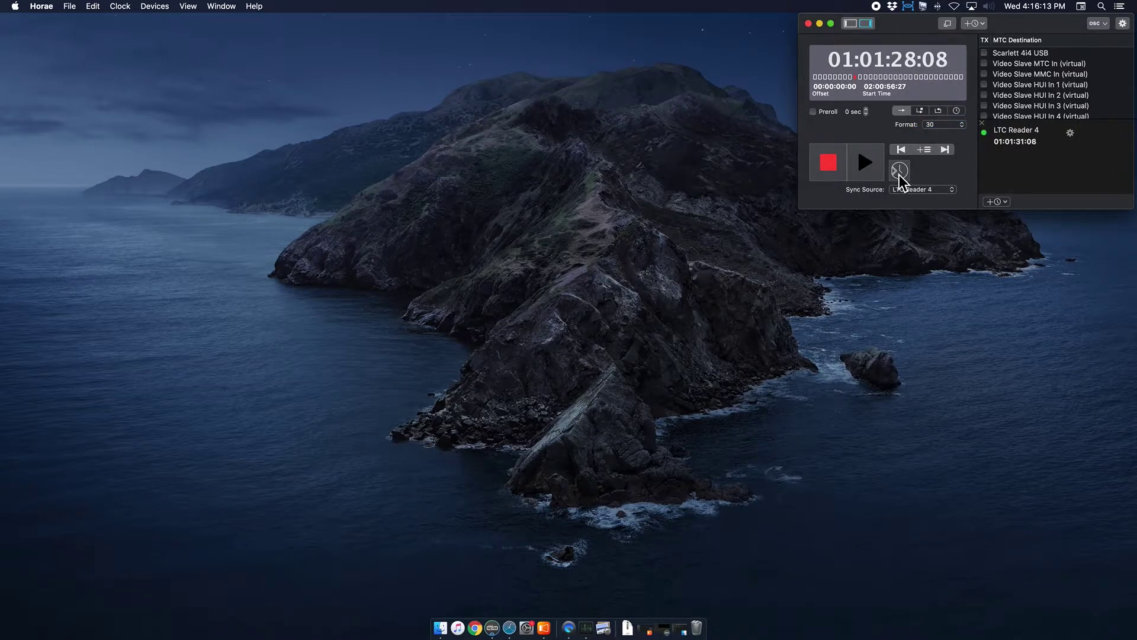
pyautogui.click(899, 172)
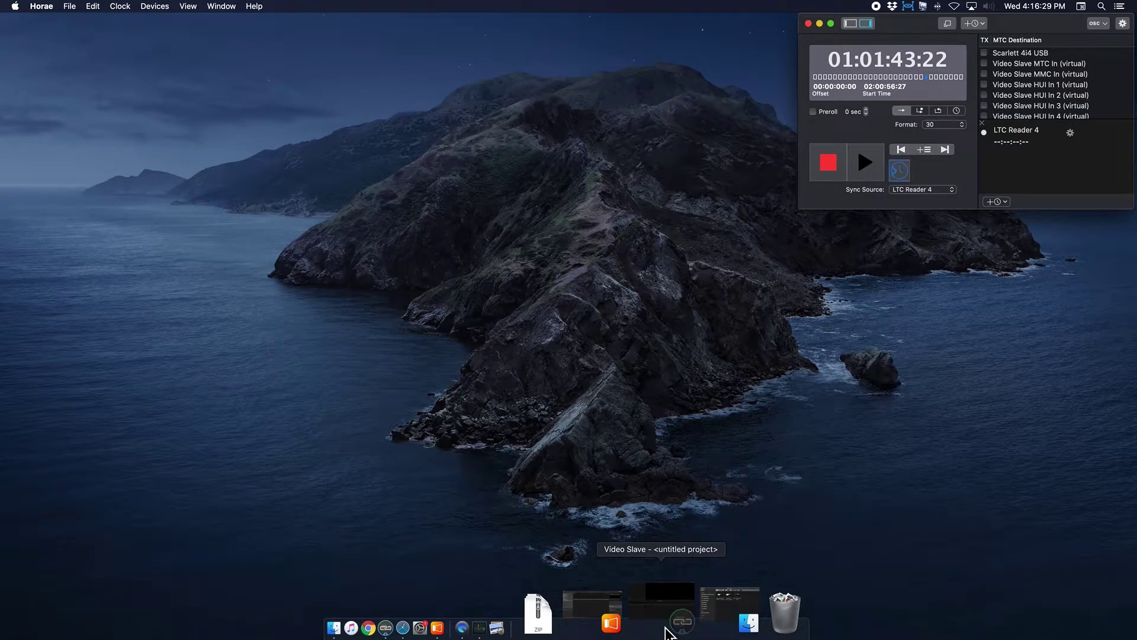
pyautogui.click(666, 629)
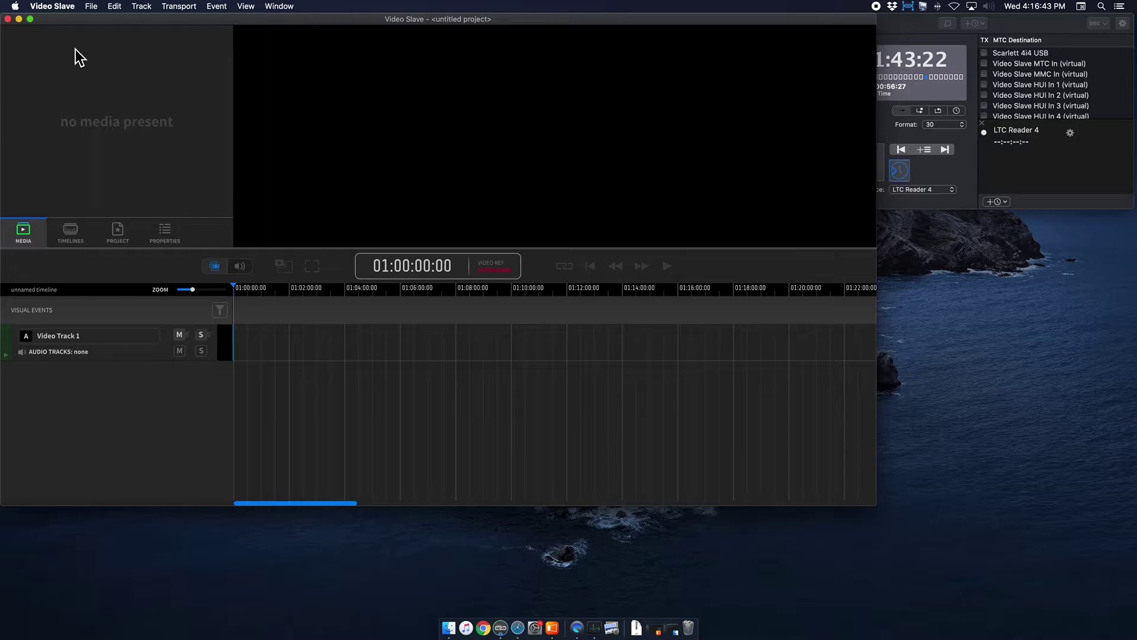
# - In Video Slave Preferences, rescan MIDI ports and set MTC In to LTC Reader 4
pyautogui.click(61, 7)
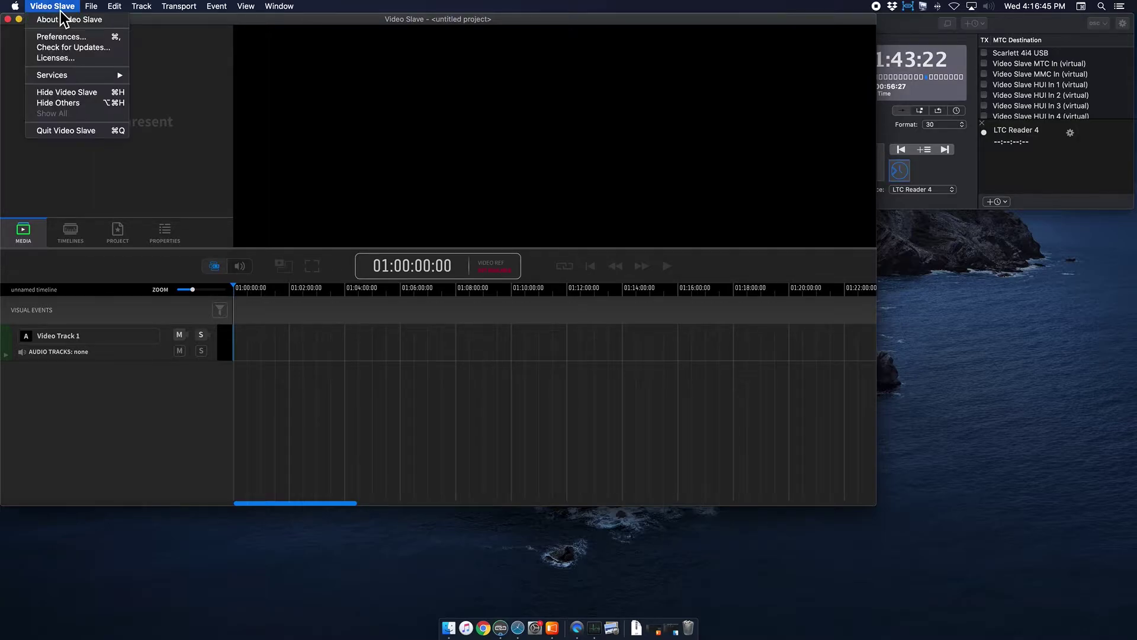
pyautogui.click(94, 37)
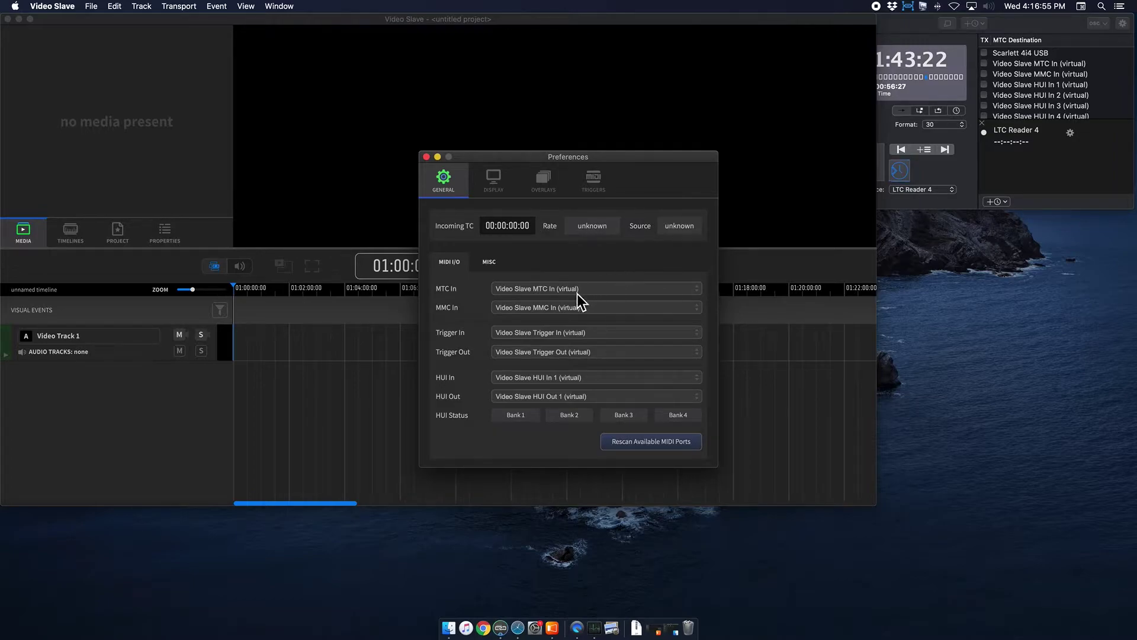
pyautogui.click(616, 290)
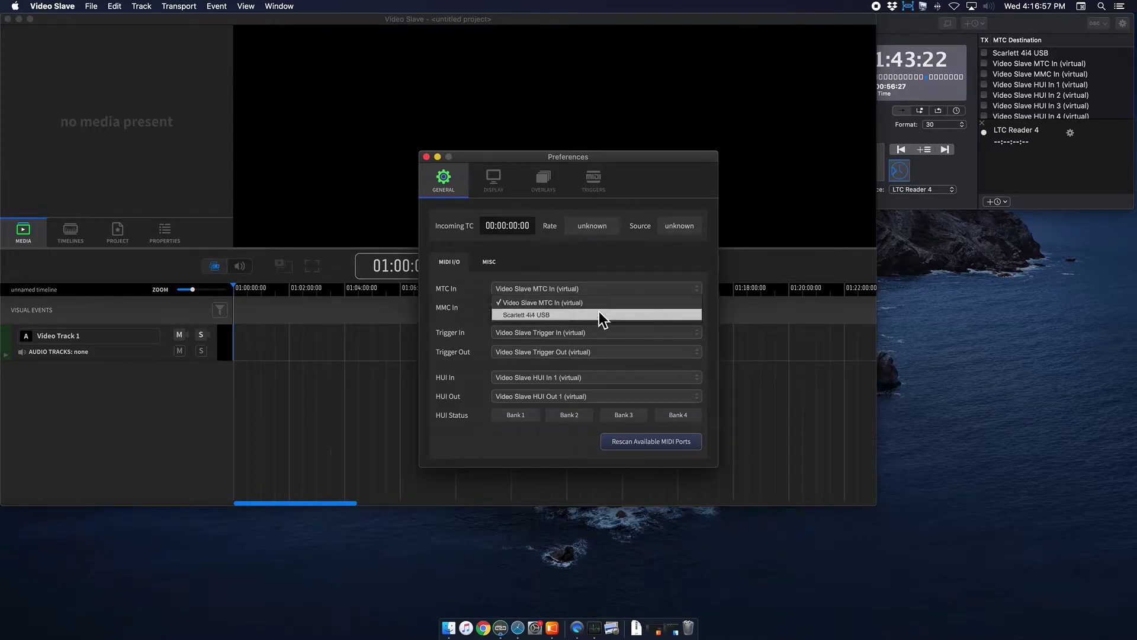
pyautogui.click(630, 280)
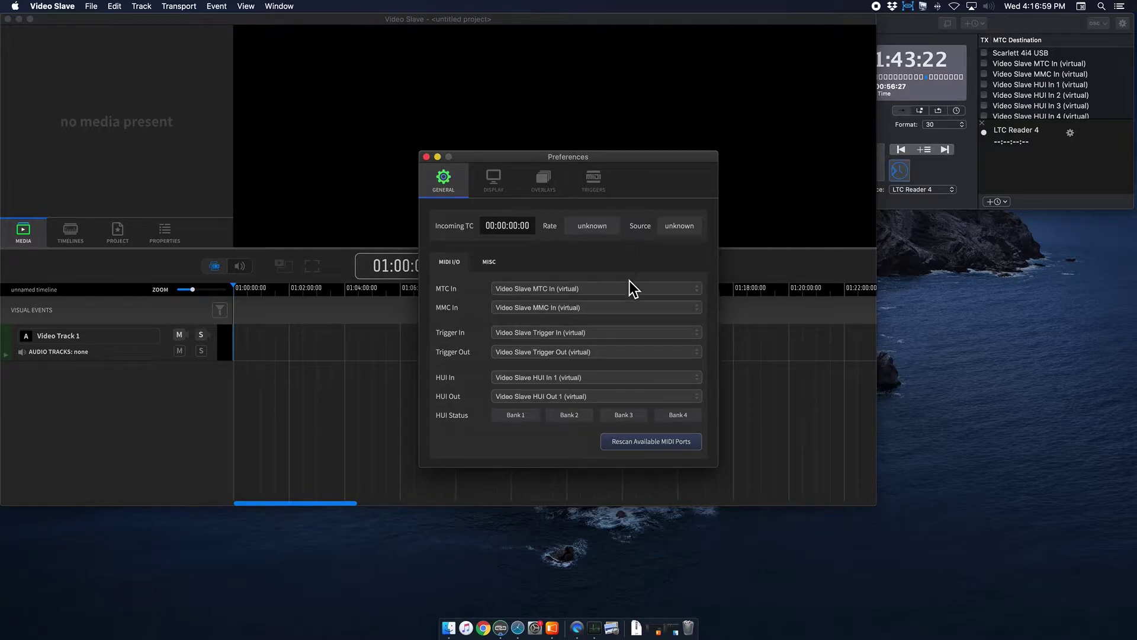
pyautogui.click(634, 449)
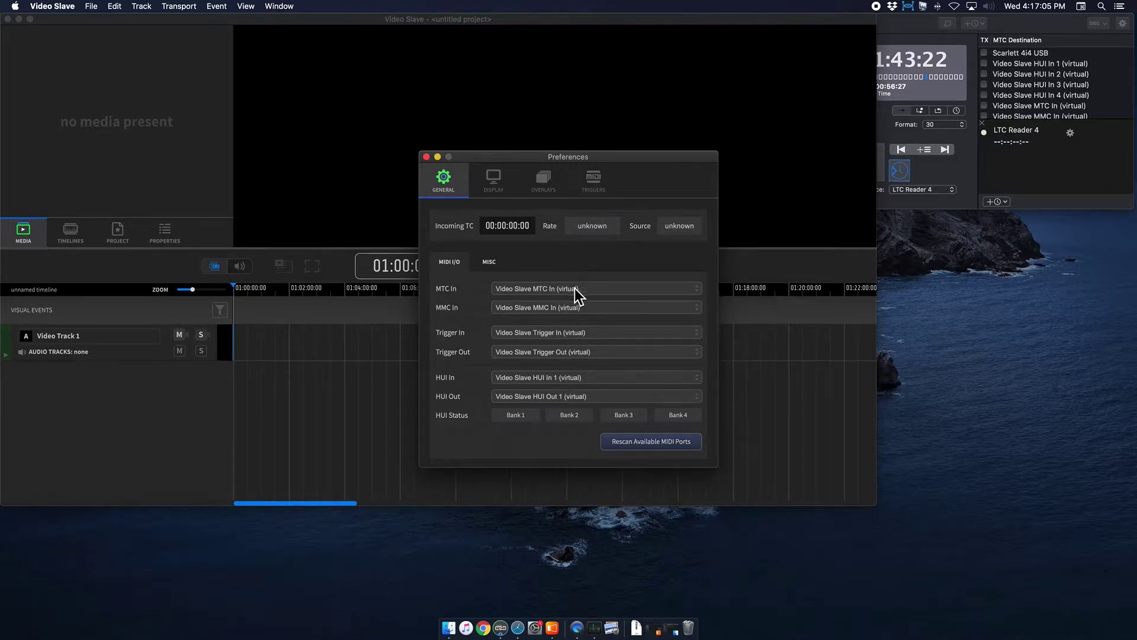
pyautogui.click(606, 289)
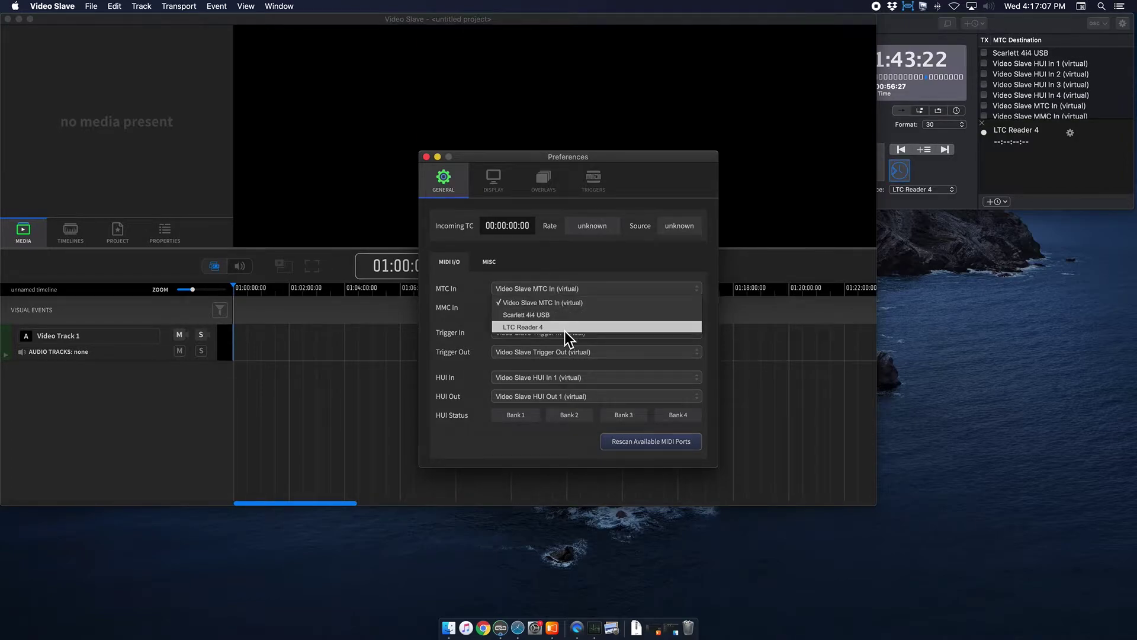
pyautogui.click(564, 328)
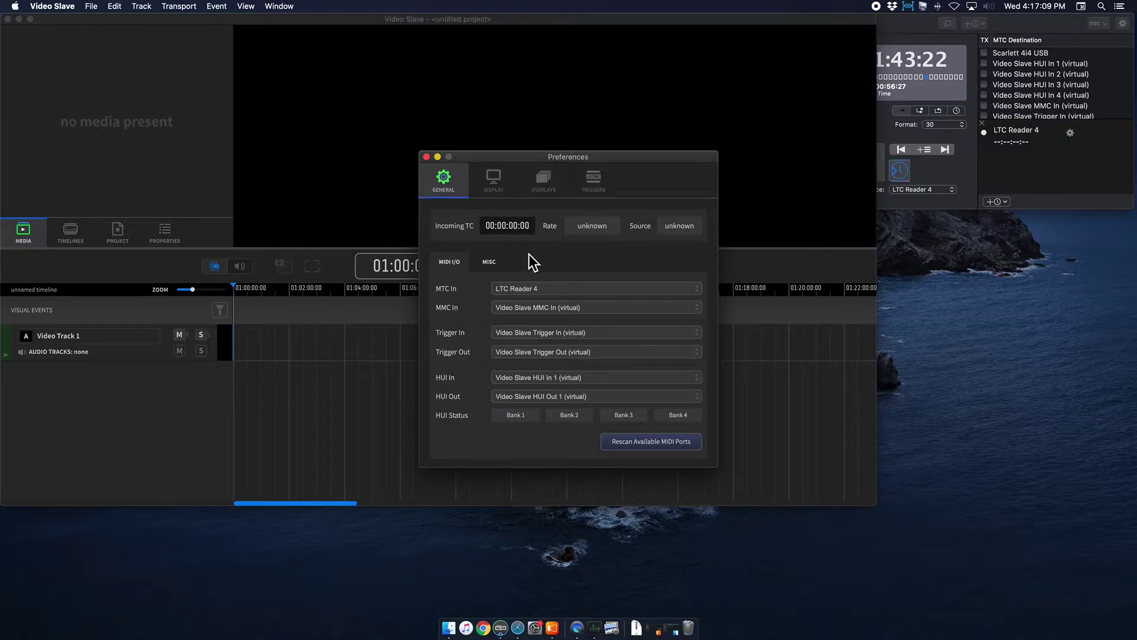
pyautogui.click(495, 188)
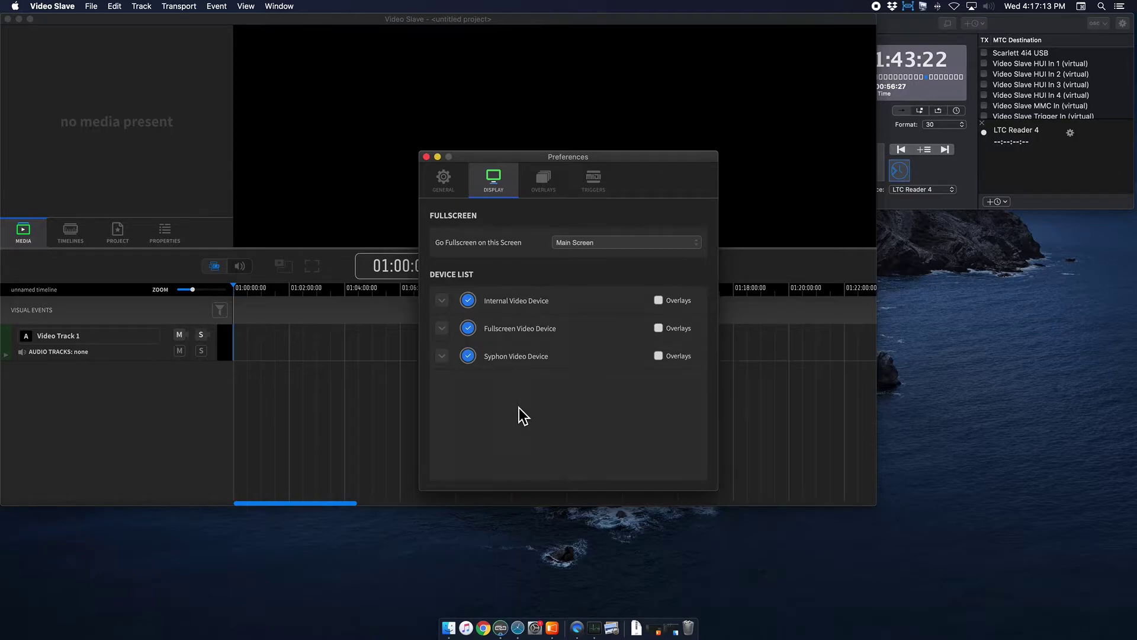
# - Turn off Overlays for the Internal Video Device, keeping the Syphon output enabled
pyautogui.click(475, 361)
pyautogui.click(468, 357)
pyautogui.click(658, 356)
pyautogui.moveTo(628, 161); pyautogui.dragTo(600, 292)
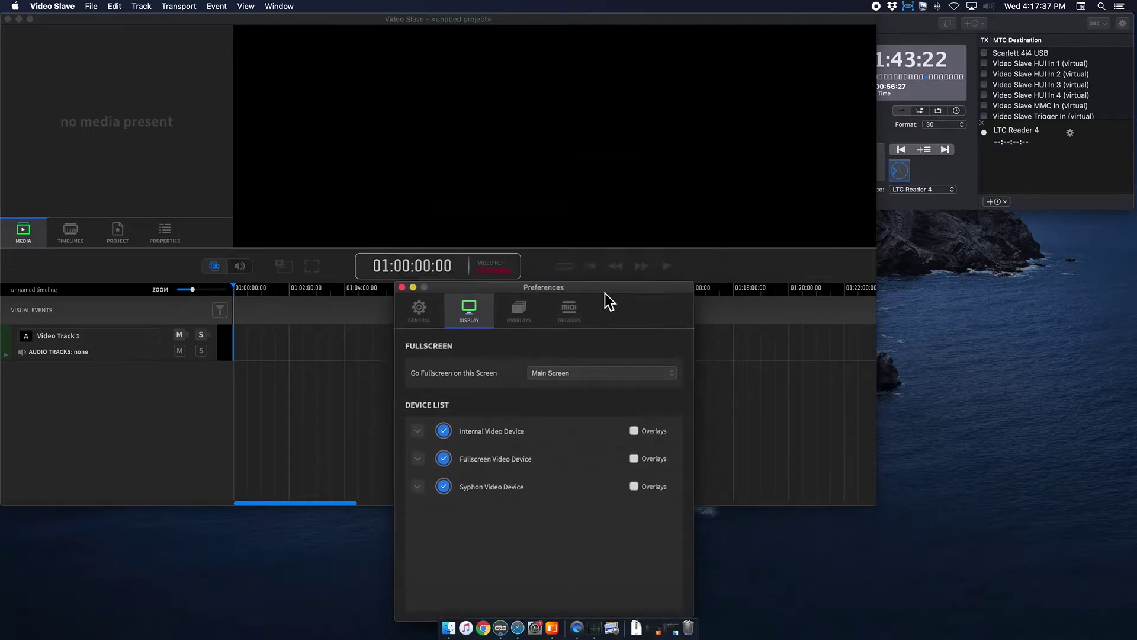
pyautogui.click(632, 432)
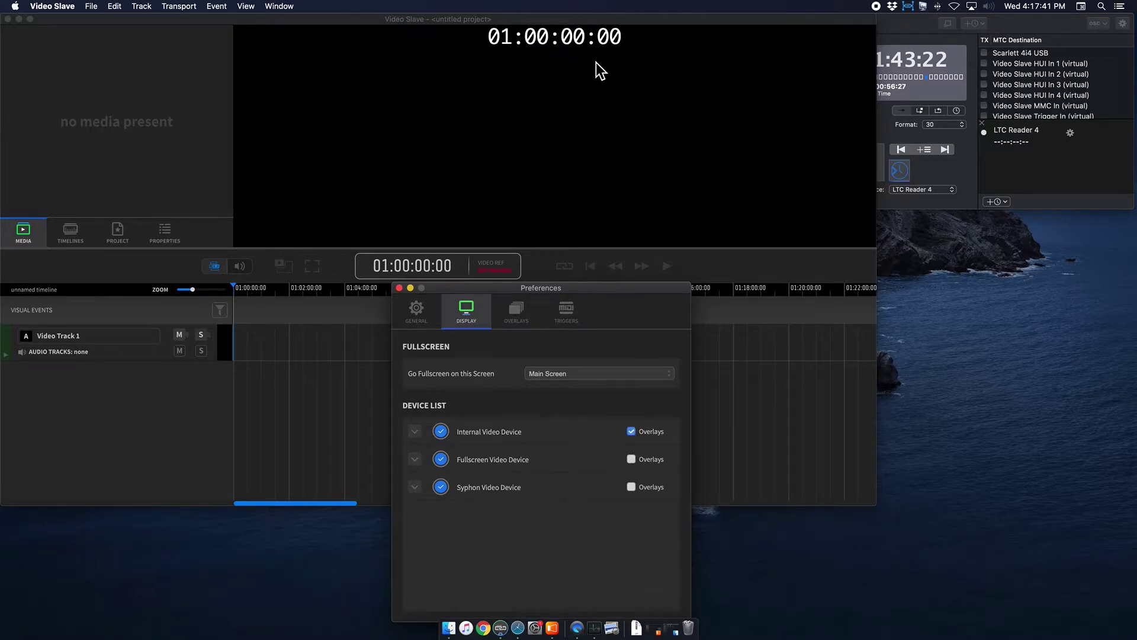
pyautogui.click(633, 435)
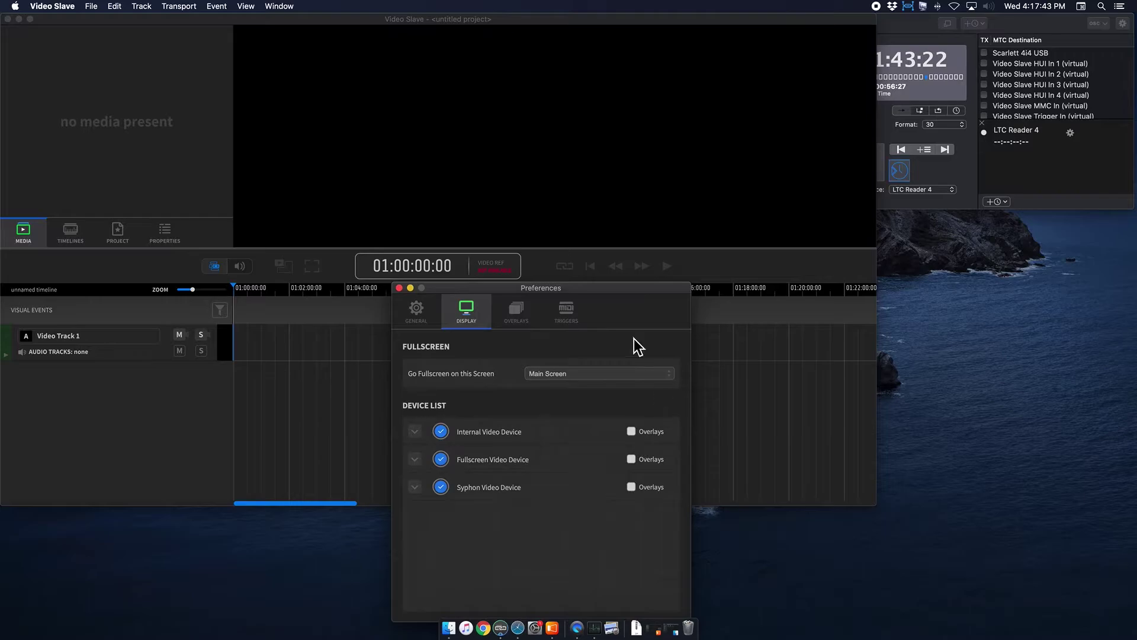
# - Close Preferences and bring back the minimized SMTPE Finder window
pyautogui.moveTo(623, 290); pyautogui.dragTo(786, 250)
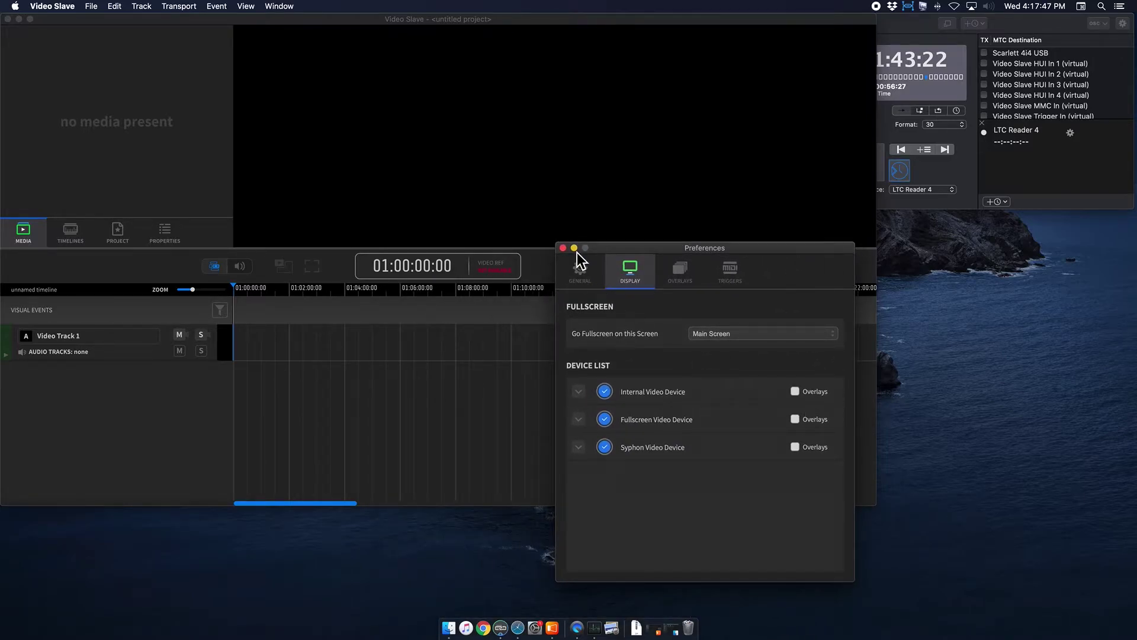
pyautogui.click(563, 248)
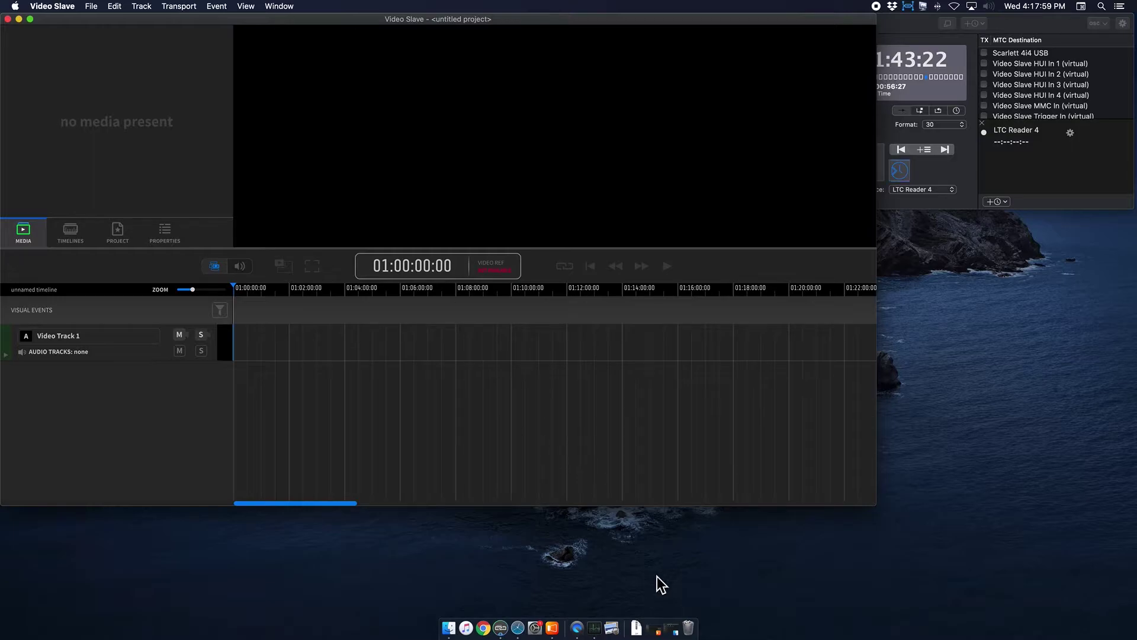
pyautogui.click(676, 620)
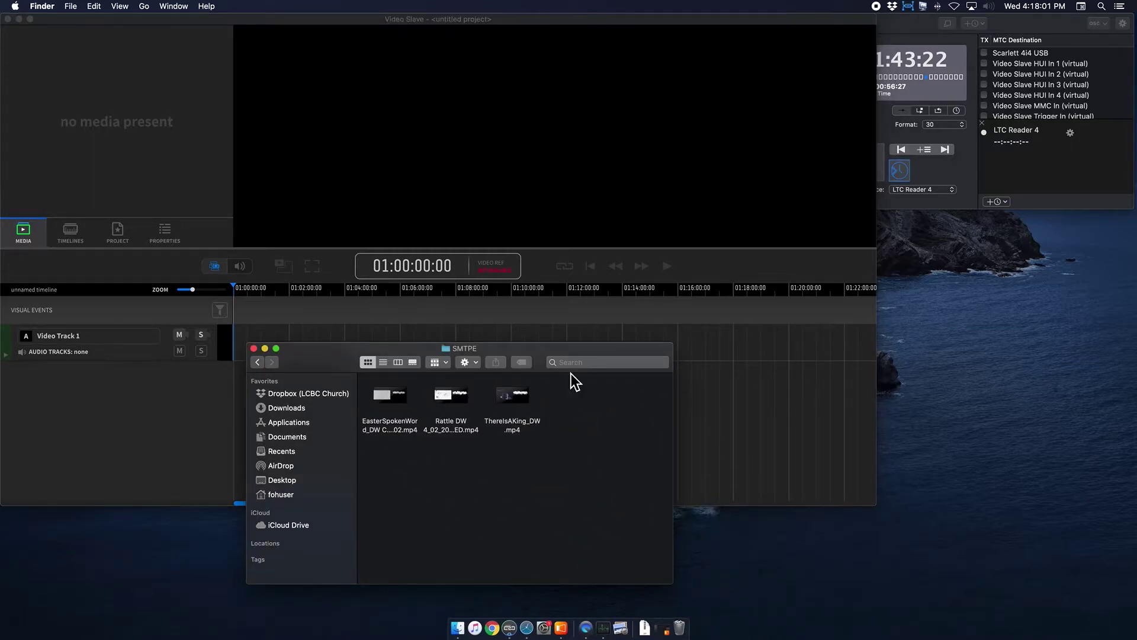
# - Drag Rattle DW 4_02_2021 UPDATED.mp4 from the SMTPE folder into Video Slave's Media panel
pyautogui.moveTo(545, 354); pyautogui.dragTo(688, 381)
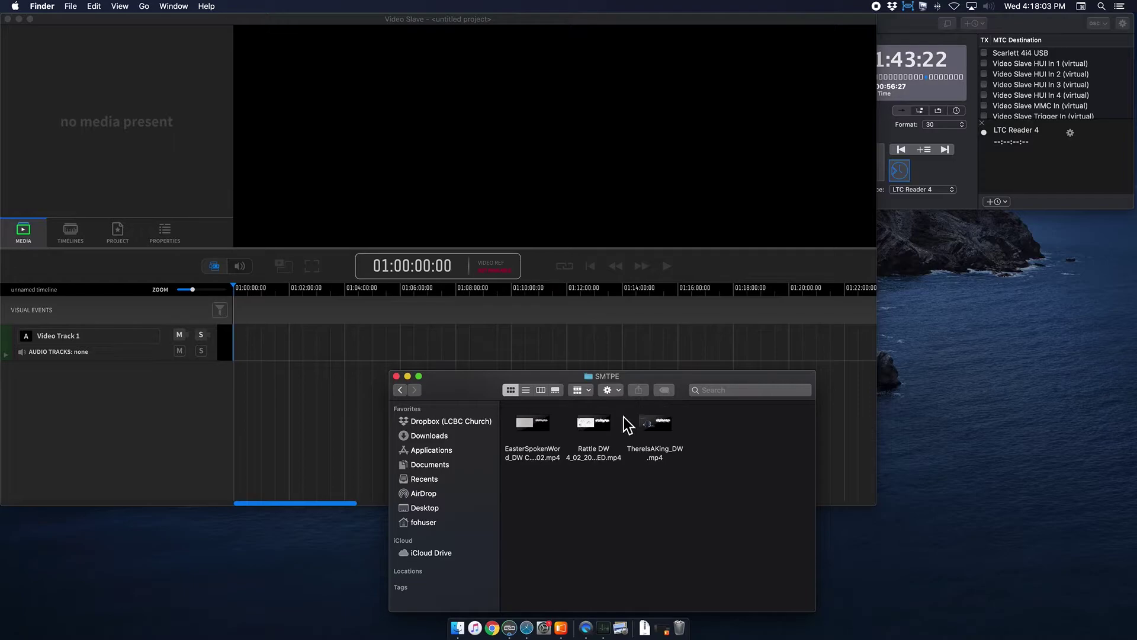
pyautogui.moveTo(600, 429)
pyautogui.moveTo(604, 435); pyautogui.dragTo(125, 72)
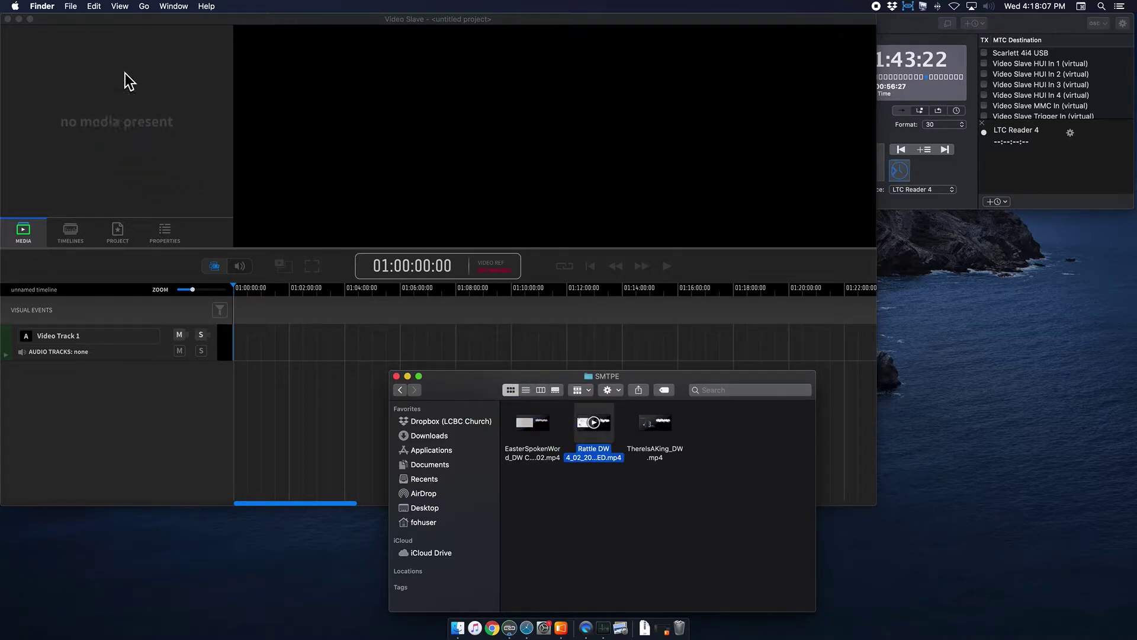
pyautogui.click(155, 40)
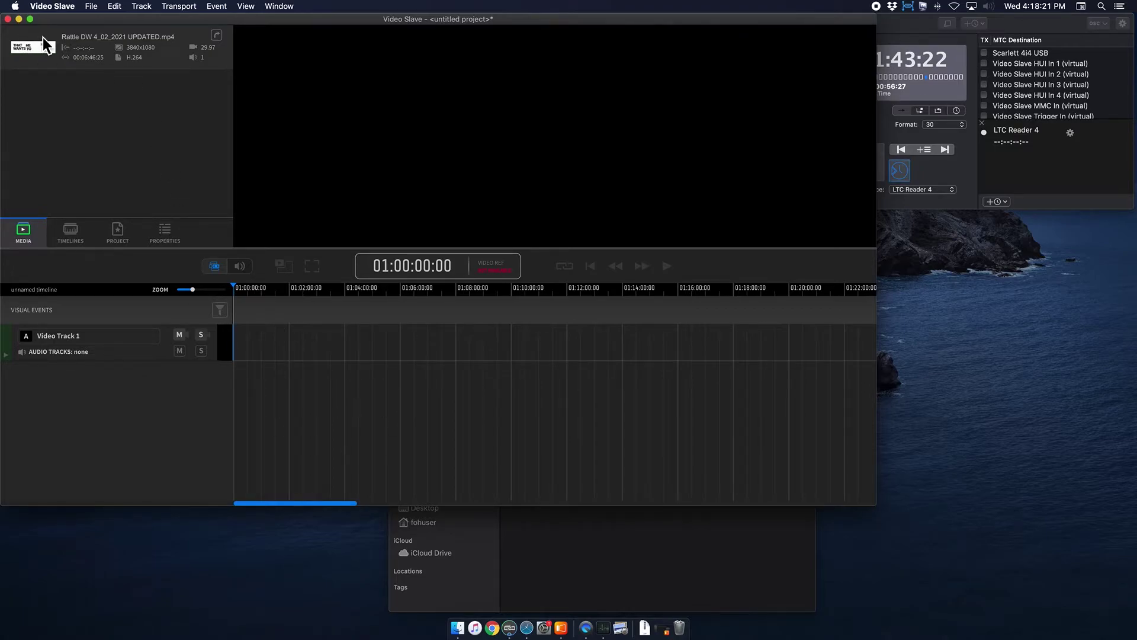
# - Place the Rattle DW media item on Video Track 1 and select the new clip
pyautogui.moveTo(47, 33); pyautogui.dragTo(237, 340)
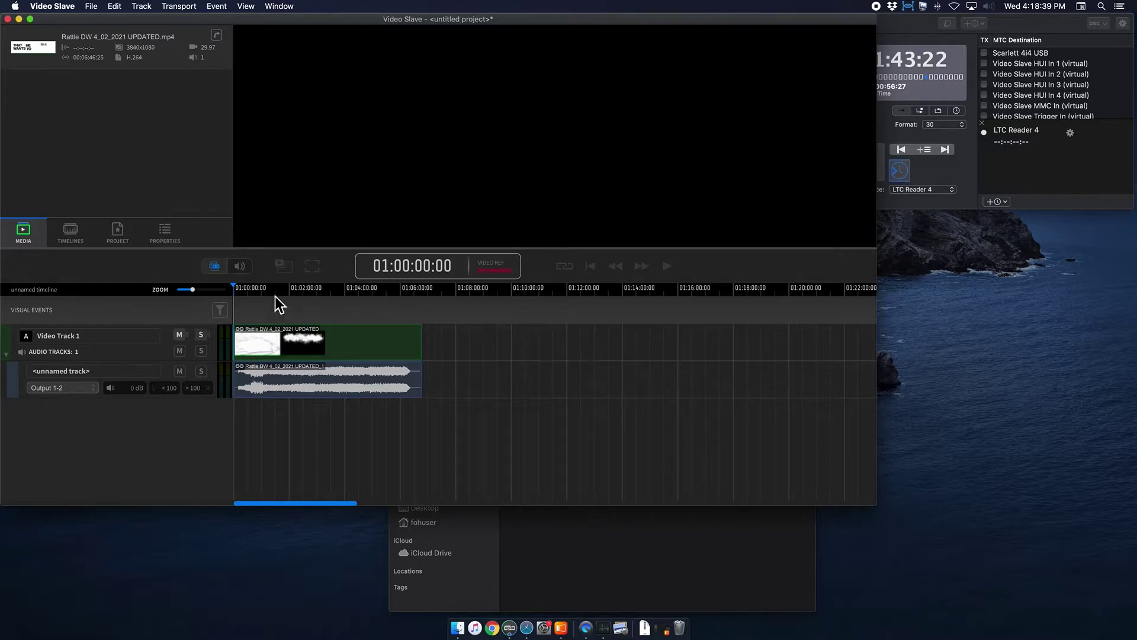
pyautogui.click(282, 353)
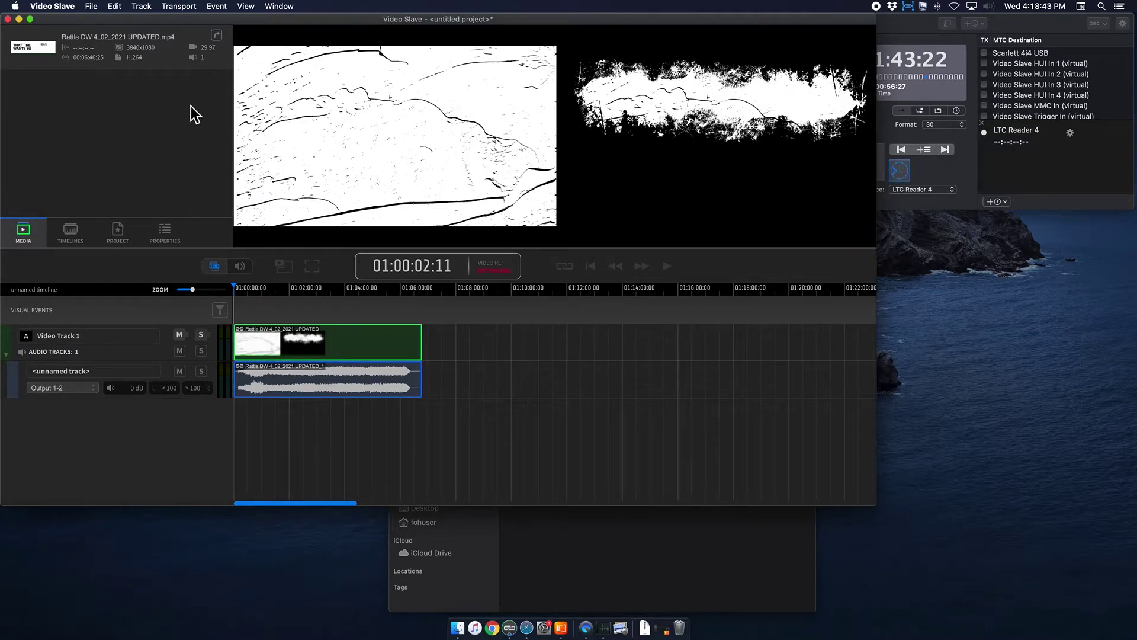
# - Show the clip's region properties and align the clip to the timeline start
pyautogui.click(172, 253)
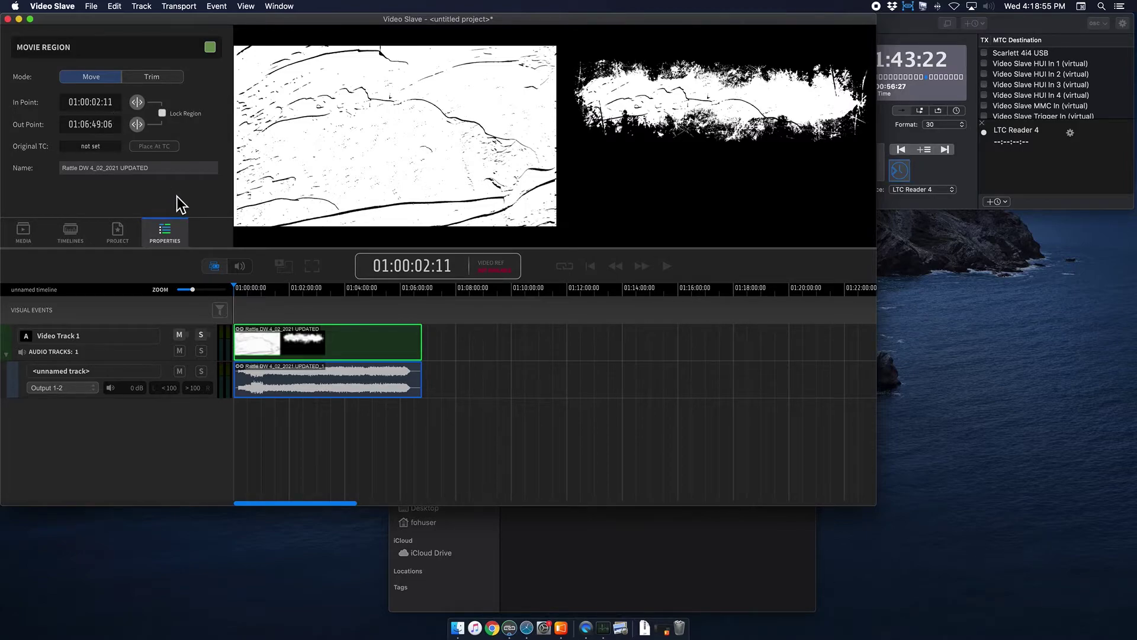
pyautogui.moveTo(323, 355); pyautogui.dragTo(317, 355)
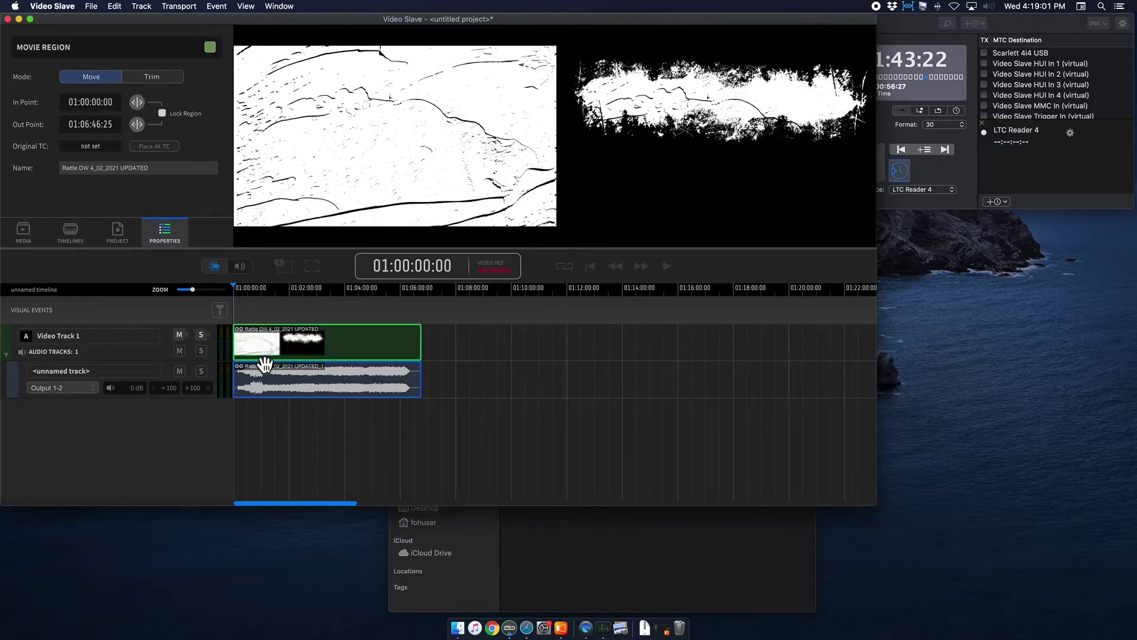
pyautogui.moveTo(265, 364); pyautogui.dragTo(272, 358)
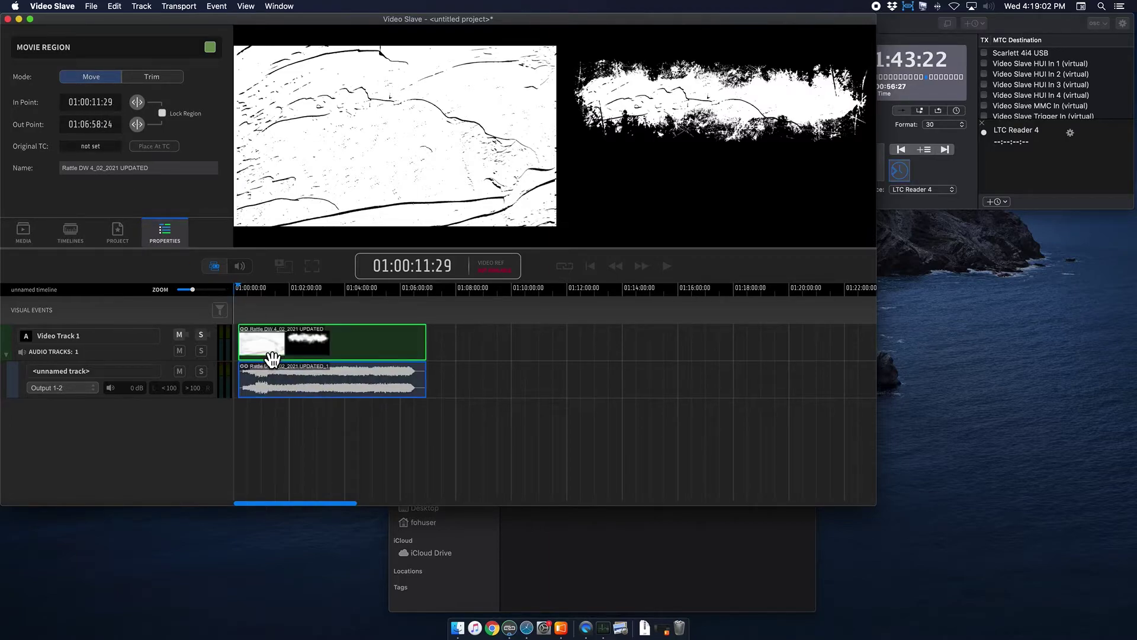
# - Set the clip's In Point to 01:00:00:00 and tick Lock Region
pyautogui.click(96, 104)
pyautogui.click(99, 106)
pyautogui.doubleClick(98, 104)
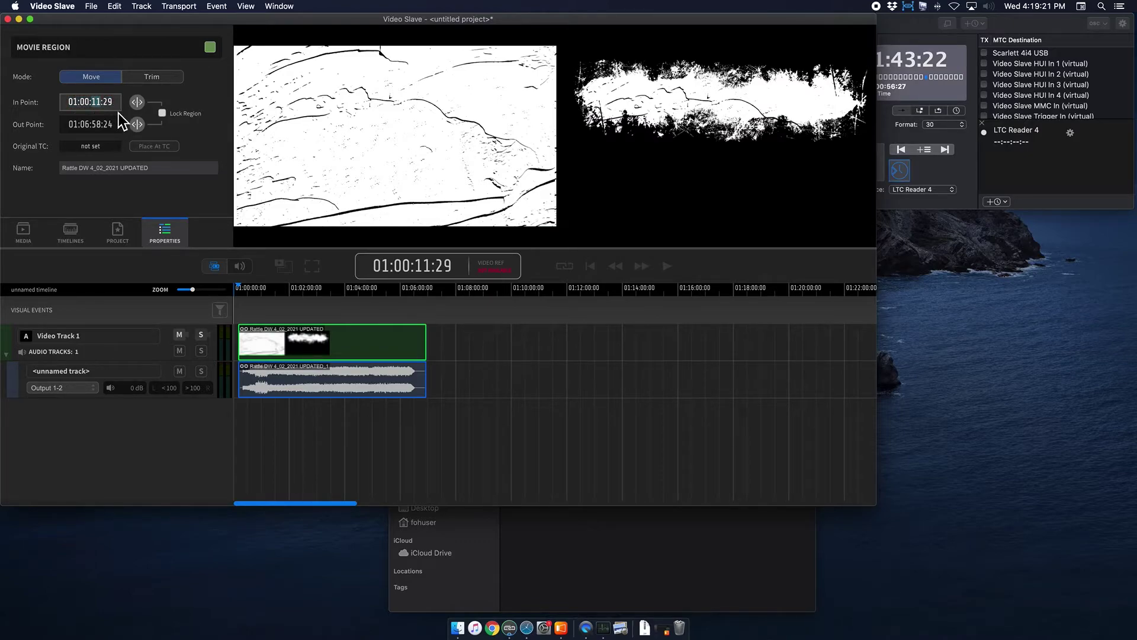
pyautogui.write('01')
pyautogui.press('Tab')
pyautogui.write('00')
pyautogui.press('Return')
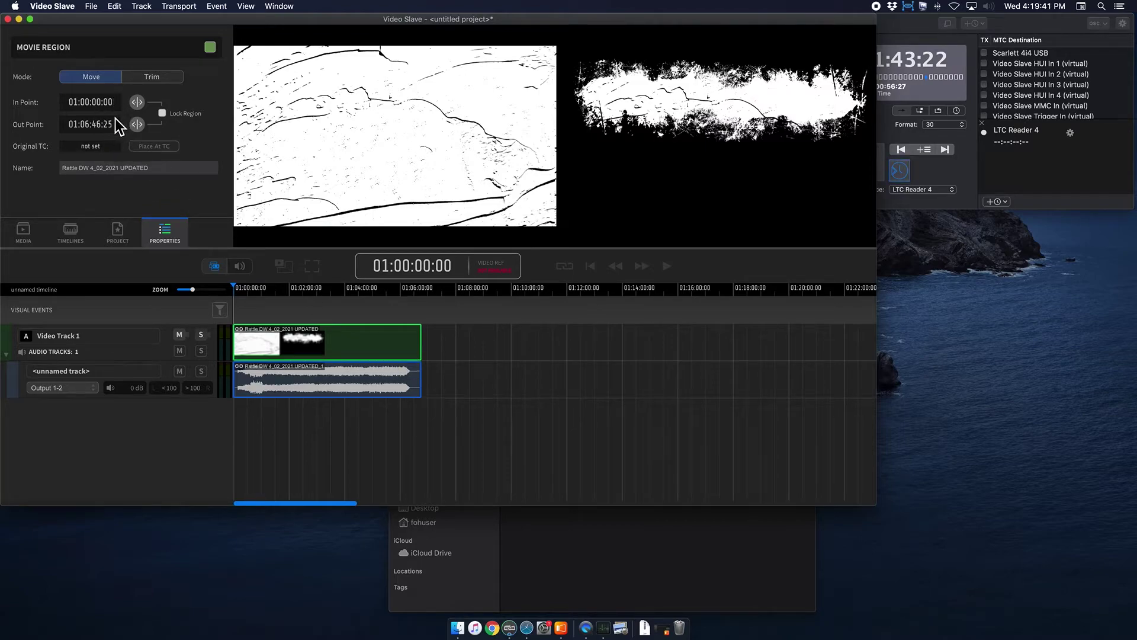
pyautogui.click(164, 115)
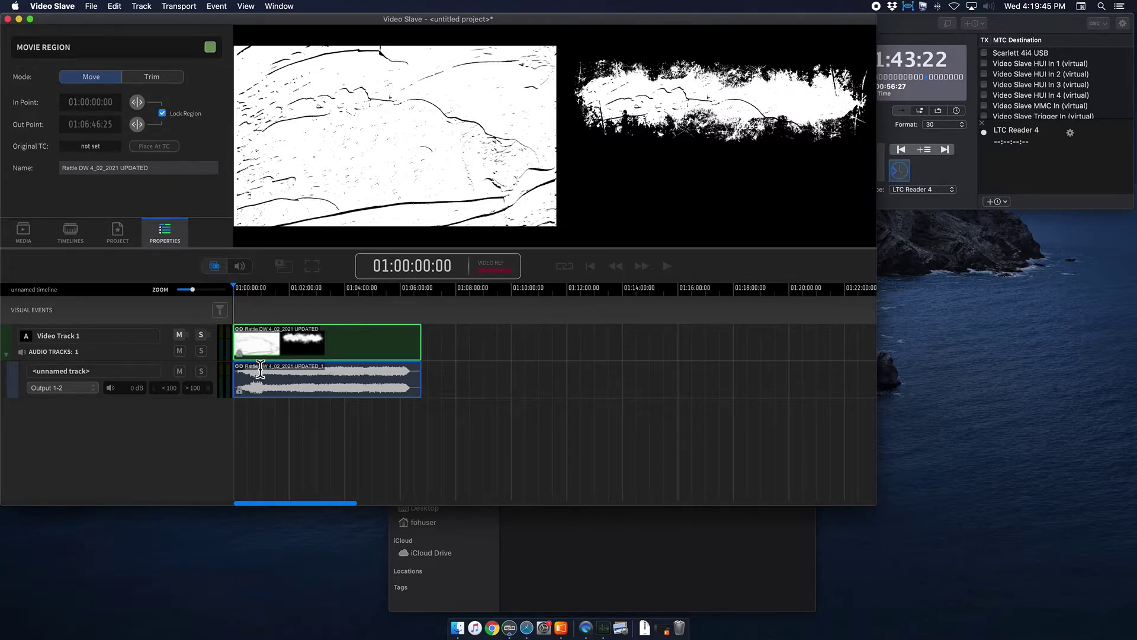
pyautogui.click(25, 233)
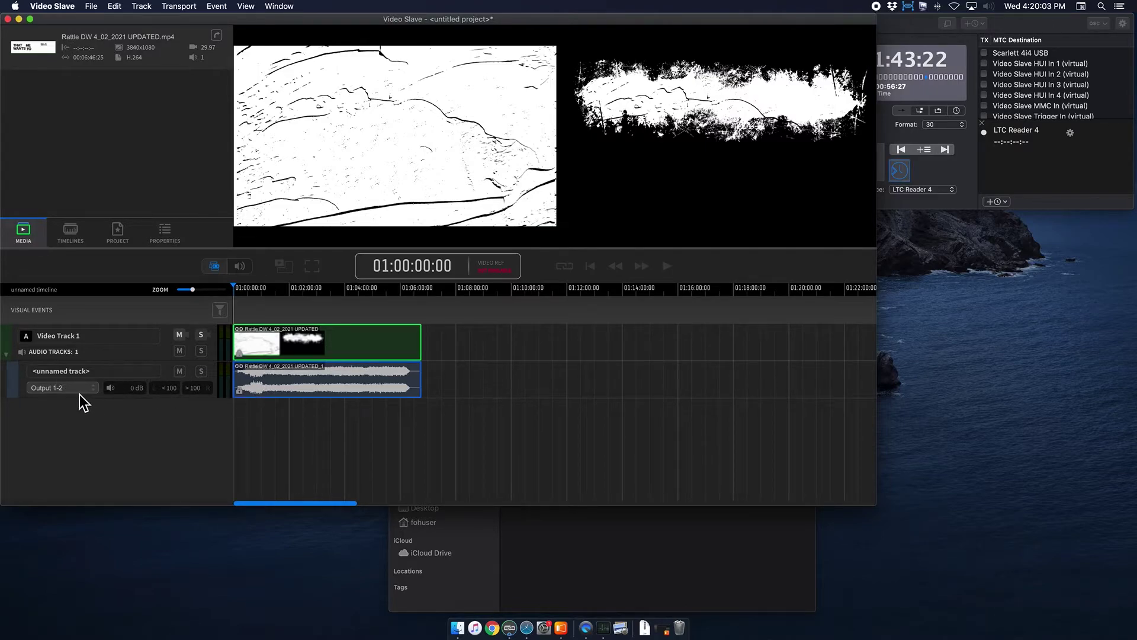
# - Return the Rattle DW audio track volume to 0 dB, then collapse the audio tracks
pyautogui.click(7, 354)
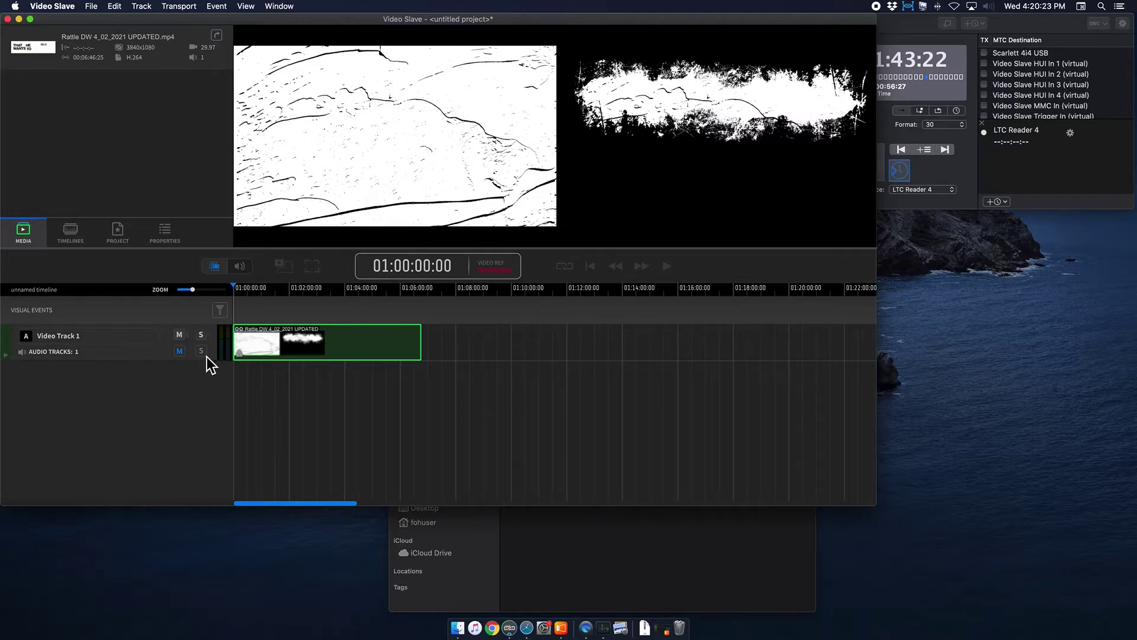
pyautogui.click(6, 355)
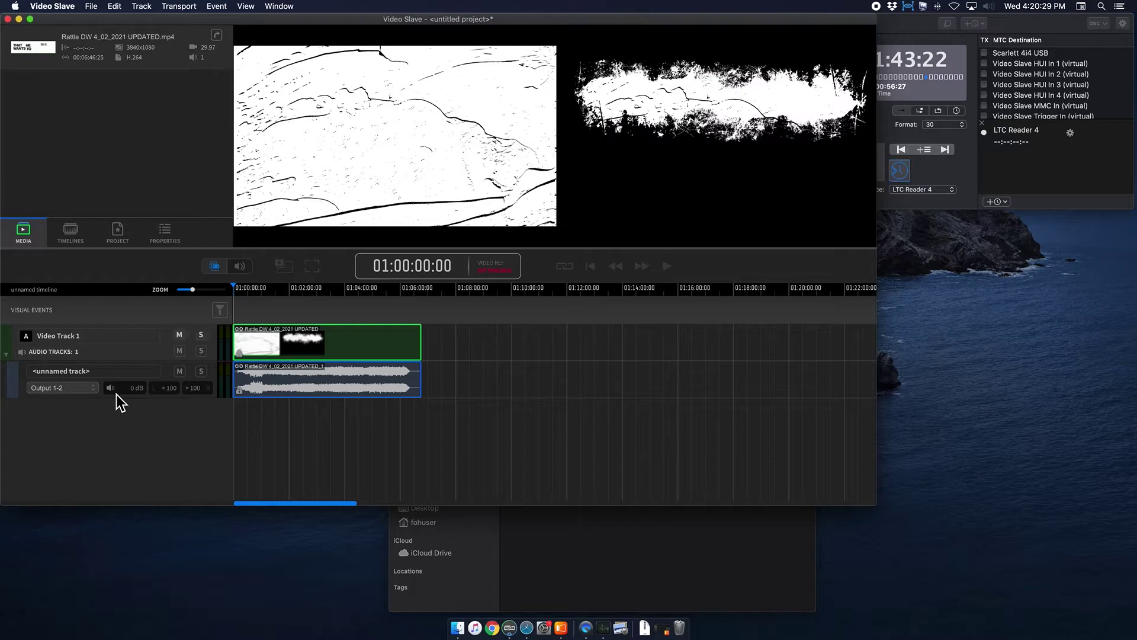
pyautogui.click(112, 393)
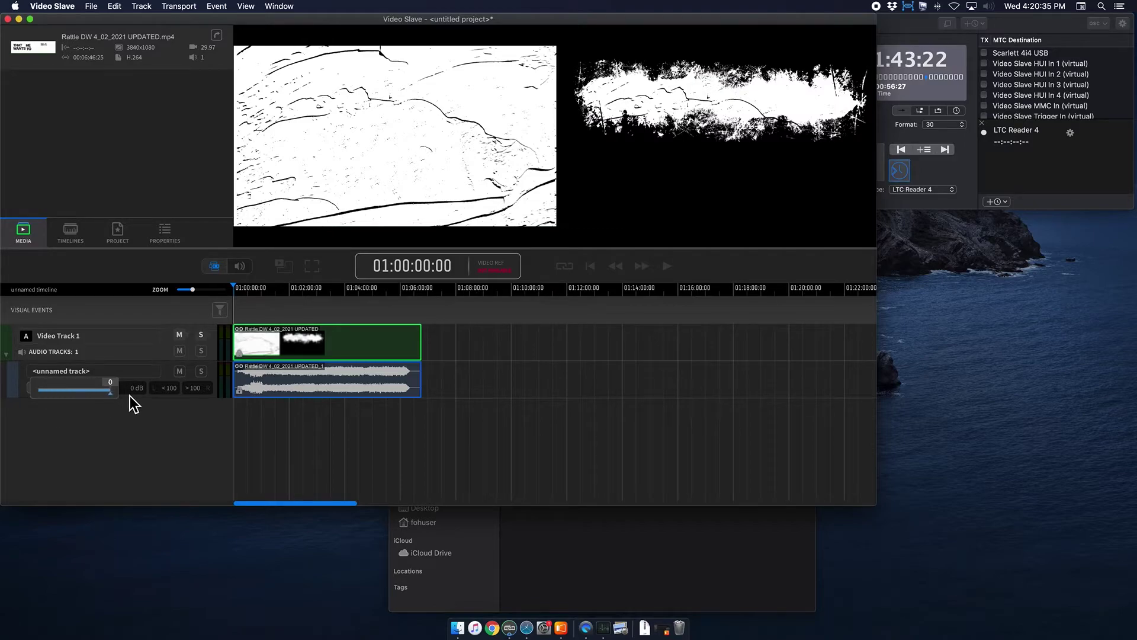
pyautogui.moveTo(86, 396); pyautogui.dragTo(40, 394)
pyautogui.moveTo(40, 394); pyautogui.dragTo(125, 398)
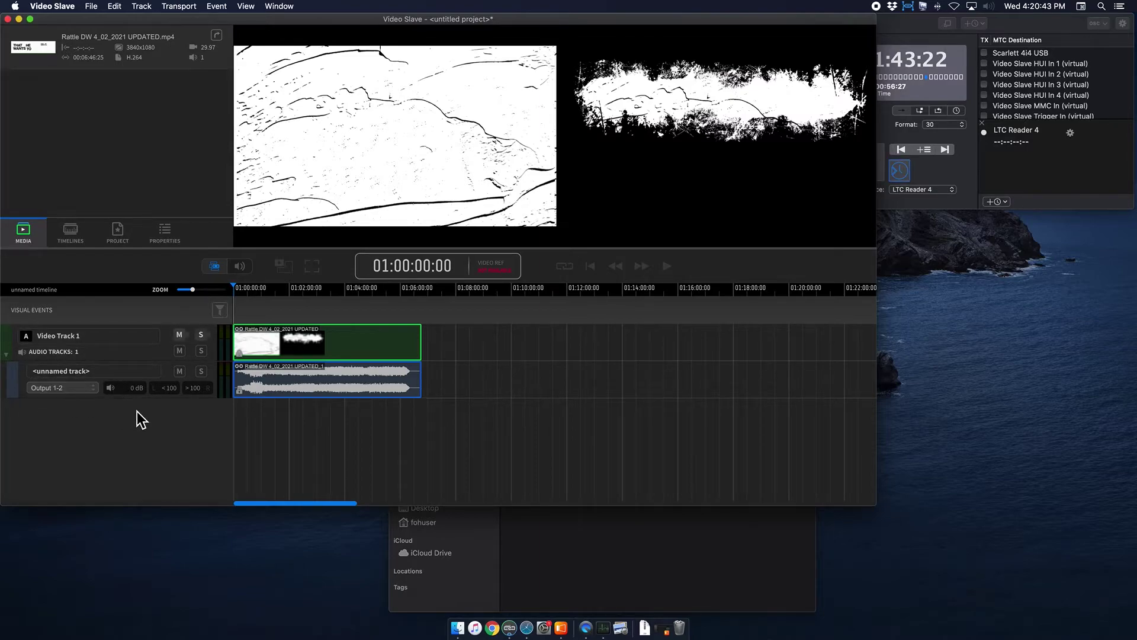
pyautogui.click(7, 355)
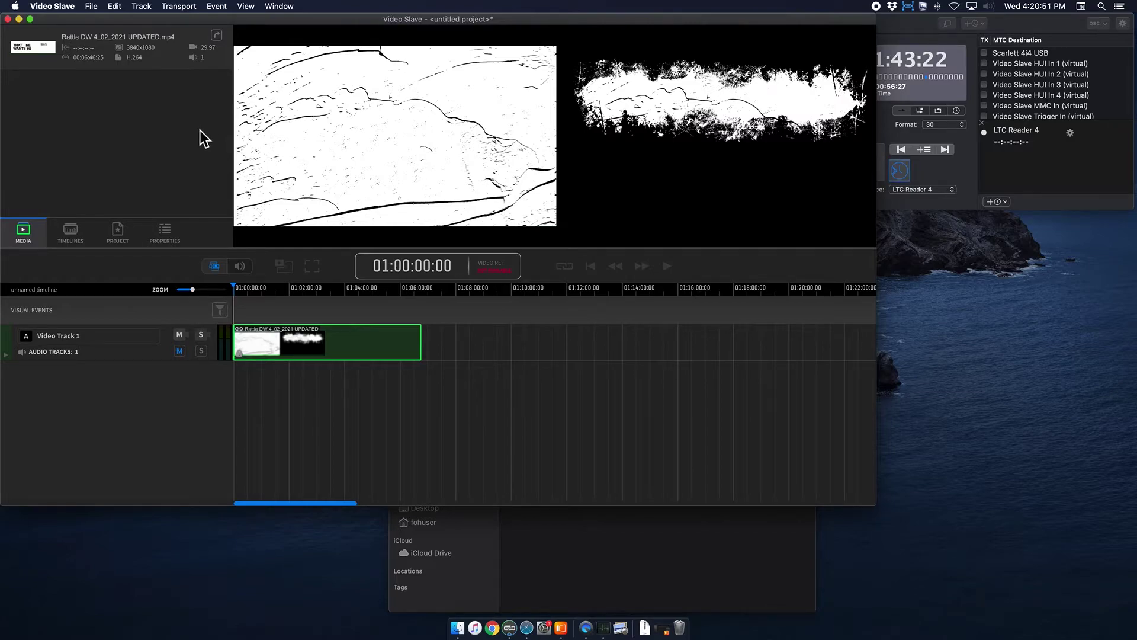
# - Import EasterSpokenWord_DW Campus 04.02.mp4 and ThereIsAKing_DW.mp4 from the SMTPE folder into the media list
pyautogui.click(589, 564)
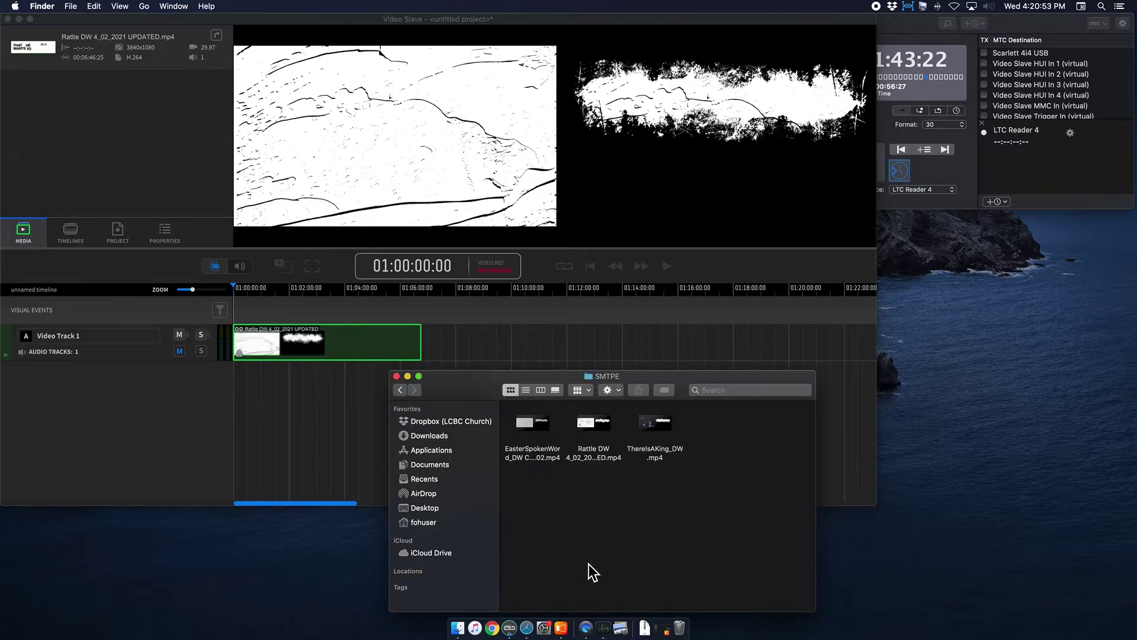
pyautogui.moveTo(529, 424); pyautogui.dragTo(91, 127)
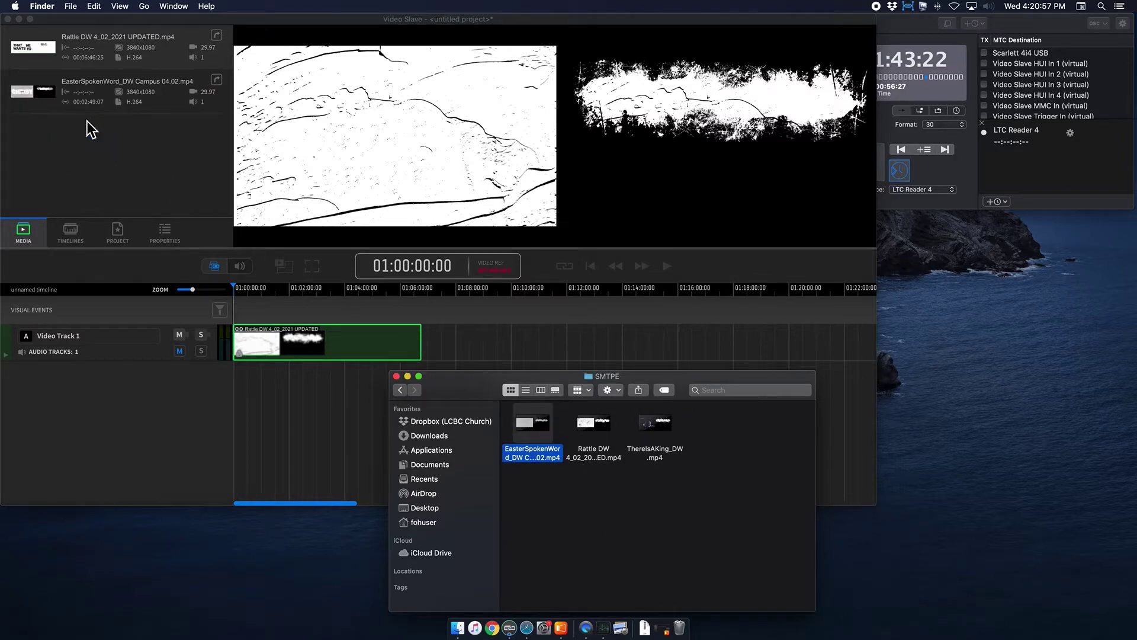
pyautogui.moveTo(669, 435); pyautogui.dragTo(109, 162)
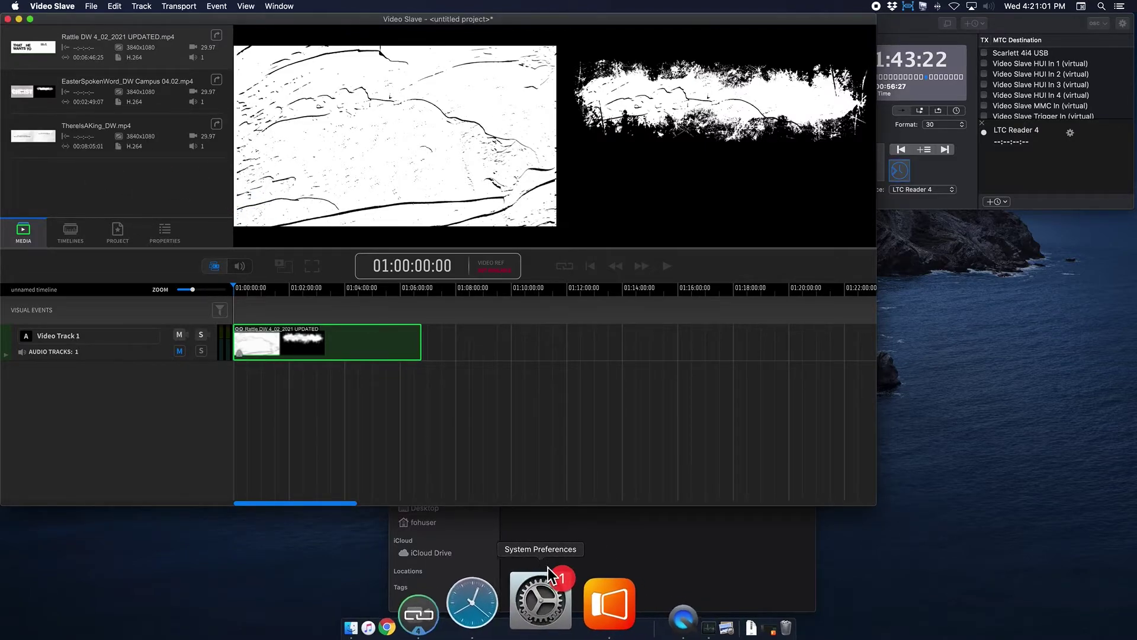
# - Place the EasterSpokenWord video on a new Video Track 2 near 01:10:00
pyautogui.click(594, 539)
pyautogui.click(407, 377)
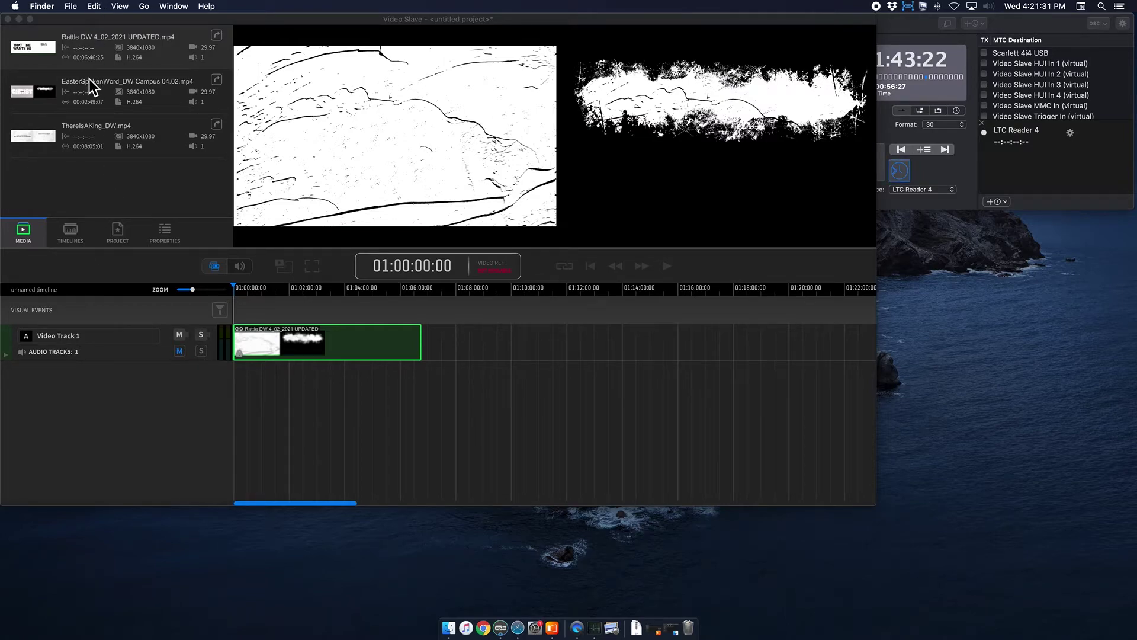
pyautogui.moveTo(84, 77); pyautogui.dragTo(519, 415)
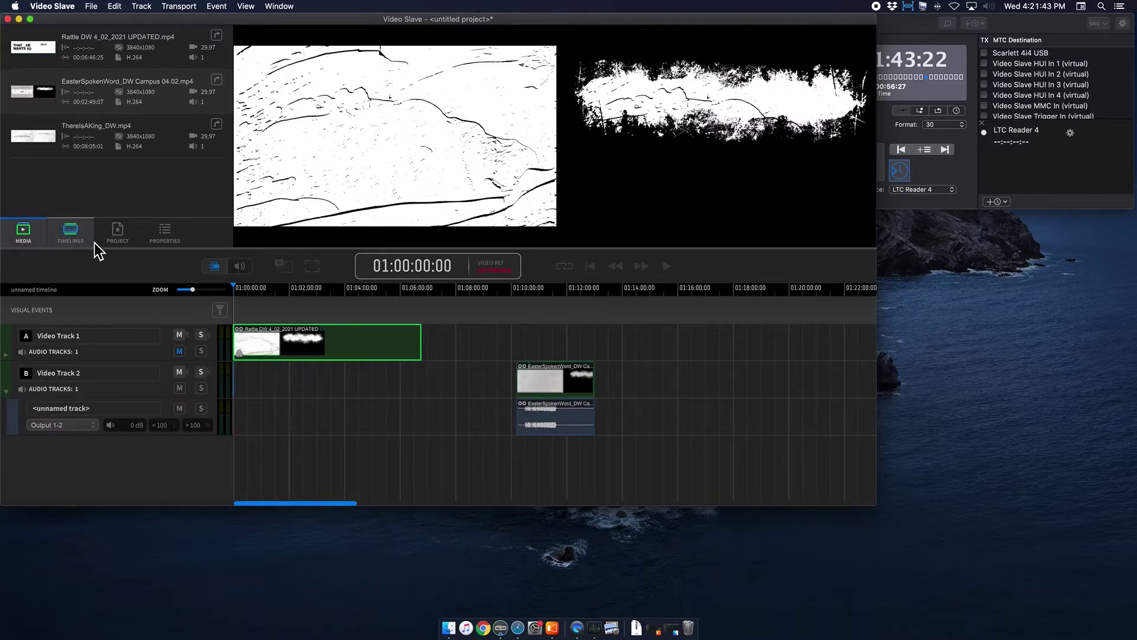
# - Set the EasterSpokenWord clip's In Point to 02:00:00:00 and lock its region
pyautogui.click(561, 394)
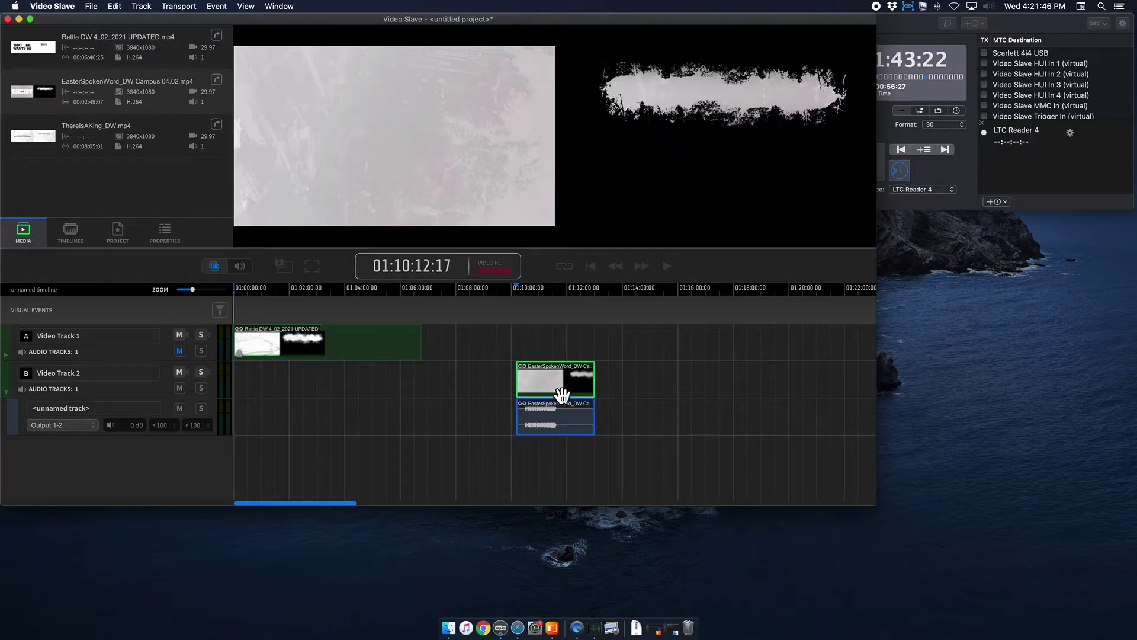
pyautogui.click(171, 231)
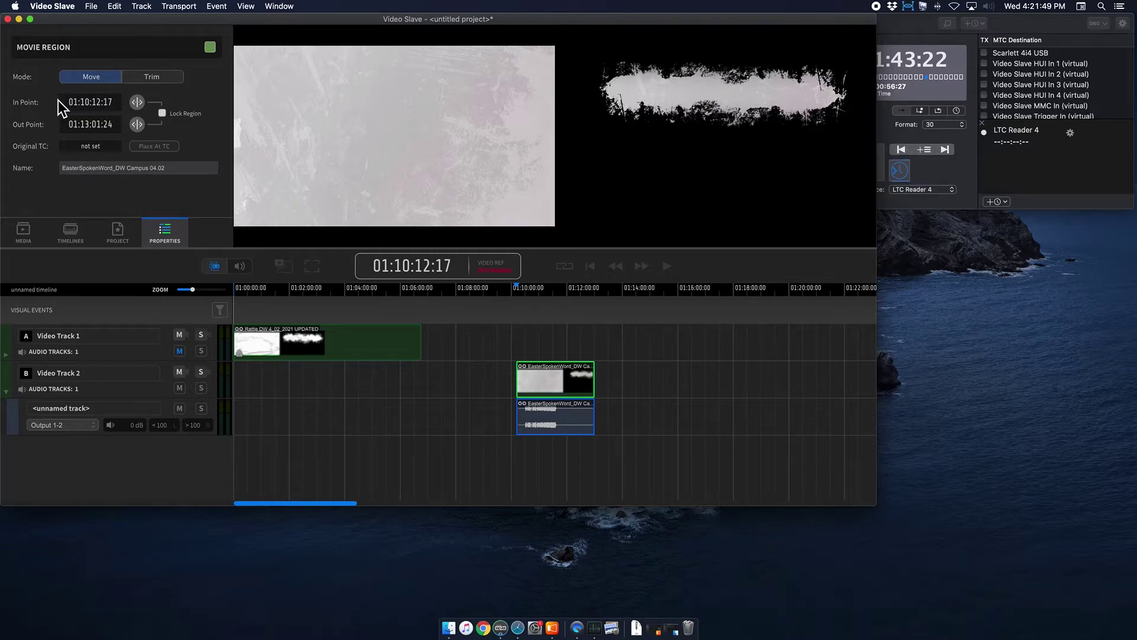
pyautogui.click(77, 107)
pyautogui.click(78, 108)
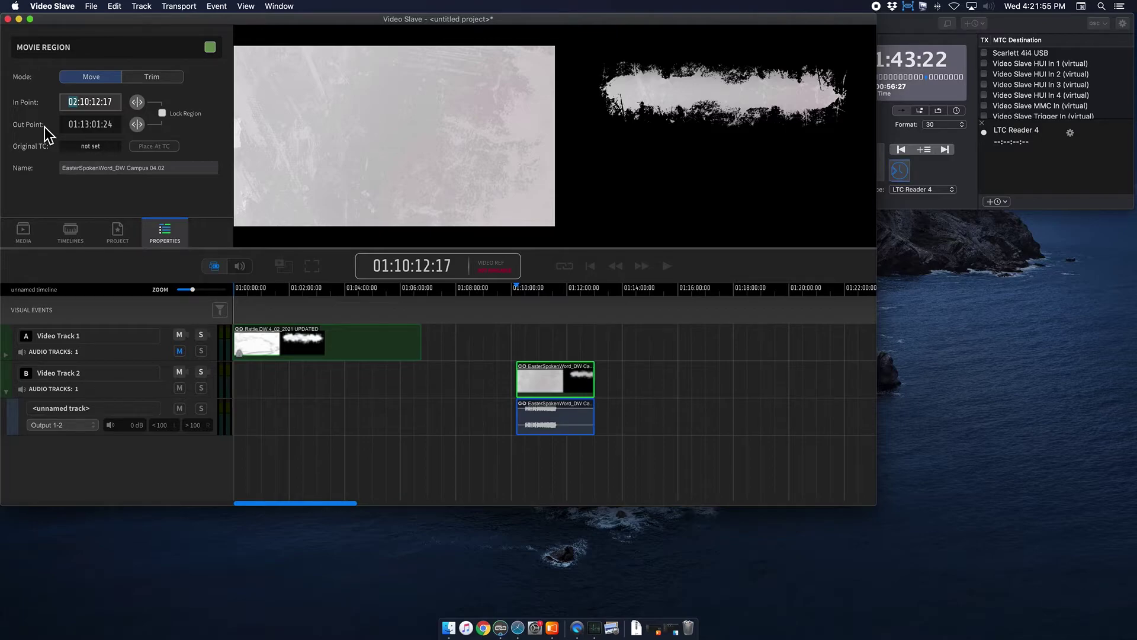
pyautogui.write('2:00:00:00')
pyautogui.press('Return')
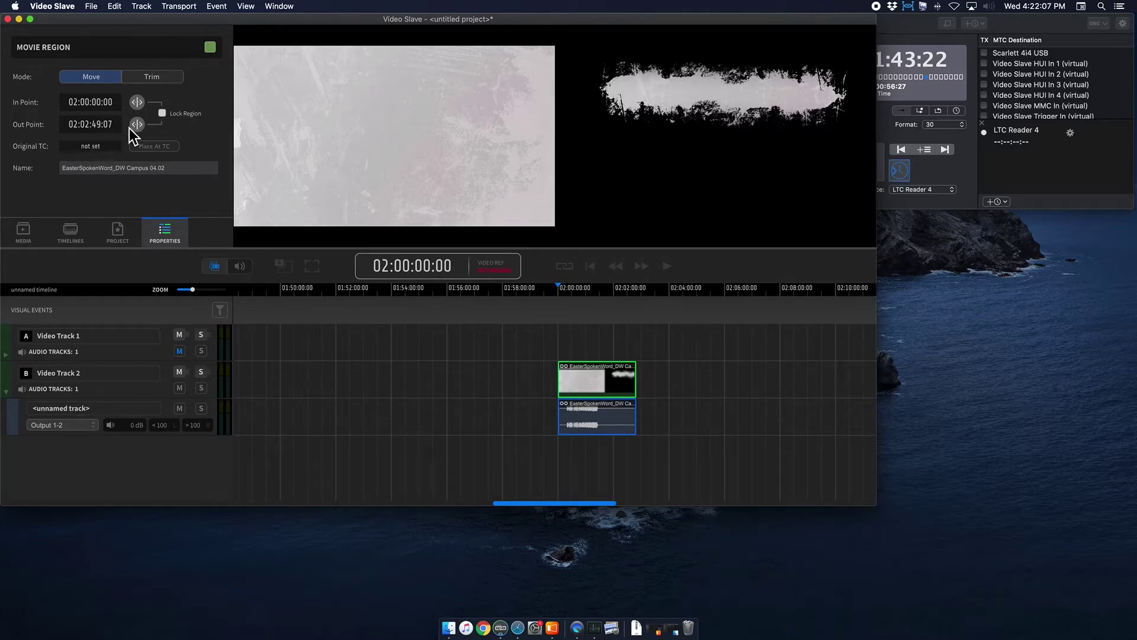
pyautogui.click(163, 114)
pyautogui.click(37, 231)
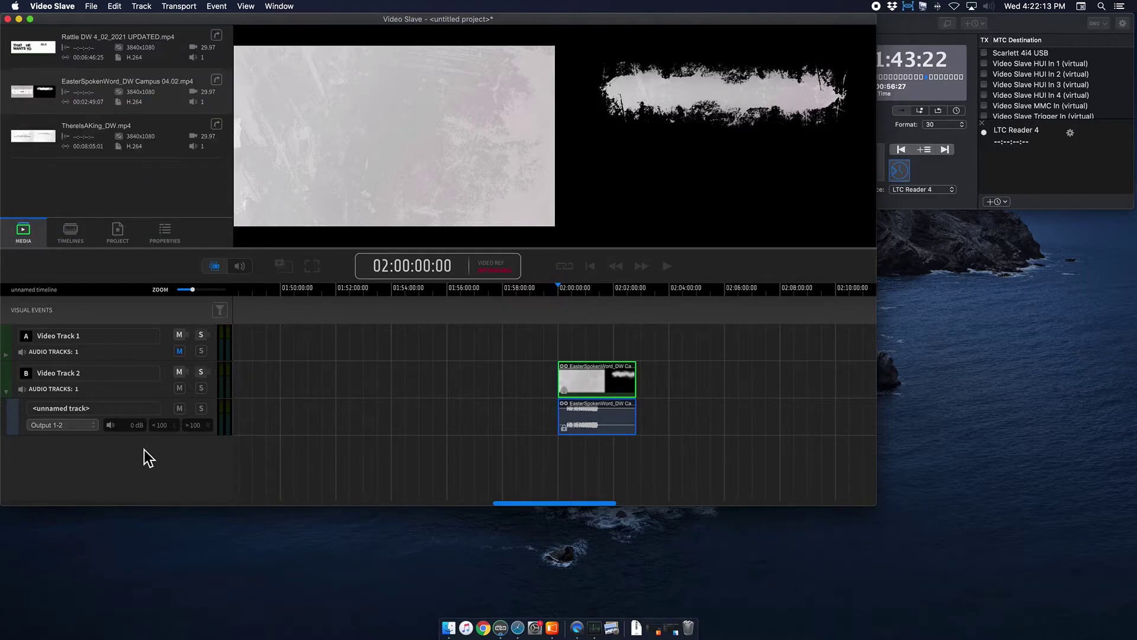
# - Add ThereIsAKing_DW.mp4 to Video Track 3 and set its In Point to 03:00:00
pyautogui.click(7, 391)
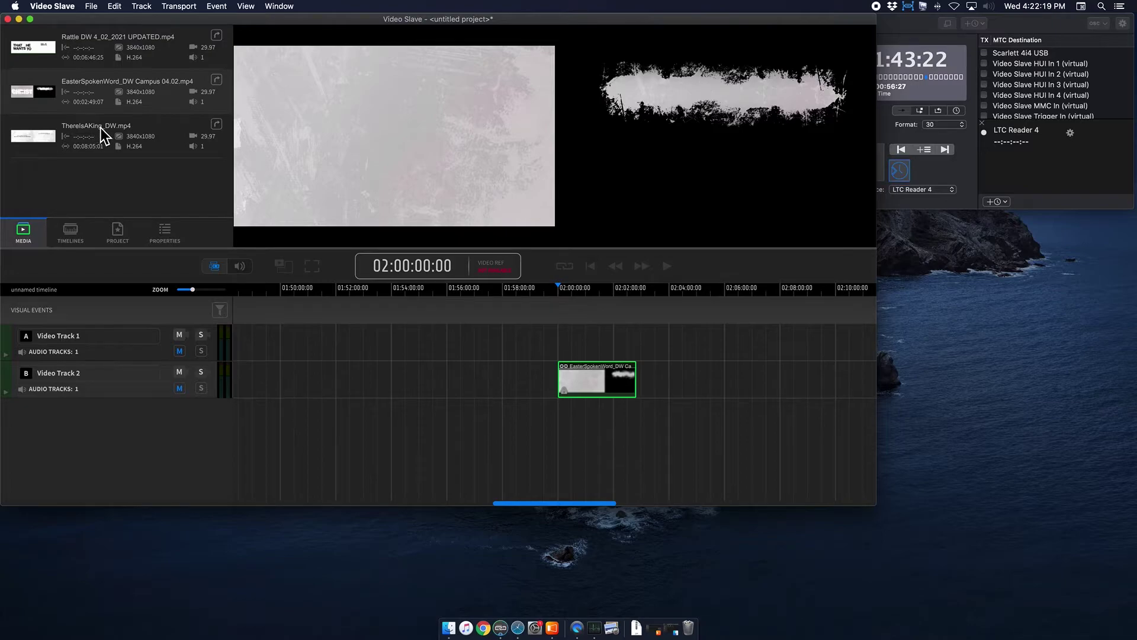
pyautogui.moveTo(87, 128); pyautogui.dragTo(620, 452)
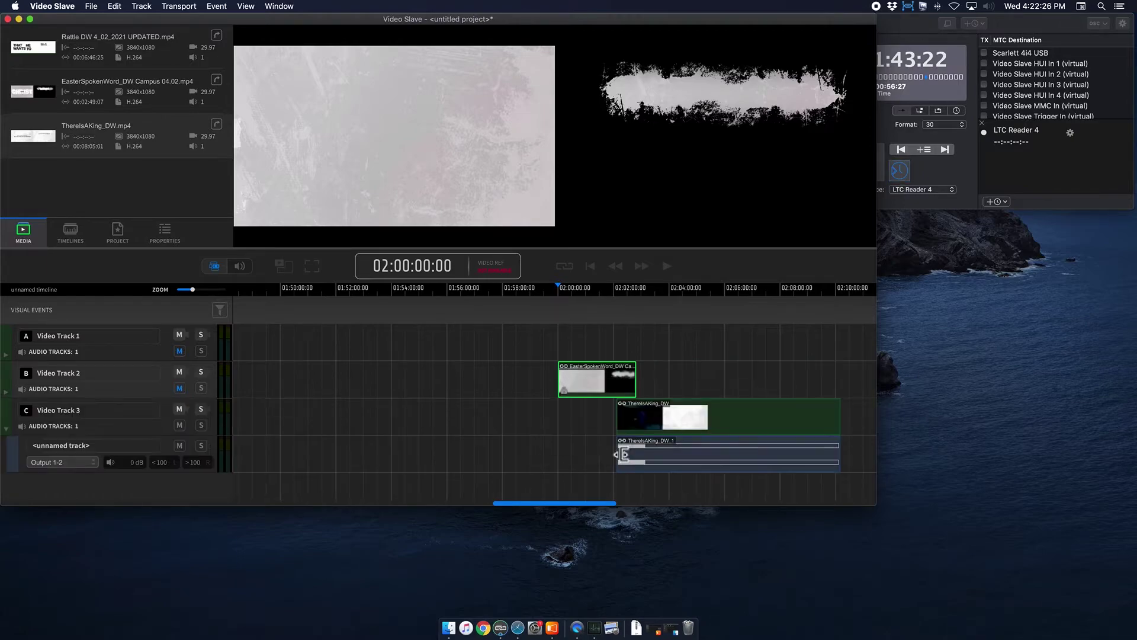
pyautogui.click(744, 435)
pyautogui.click(164, 231)
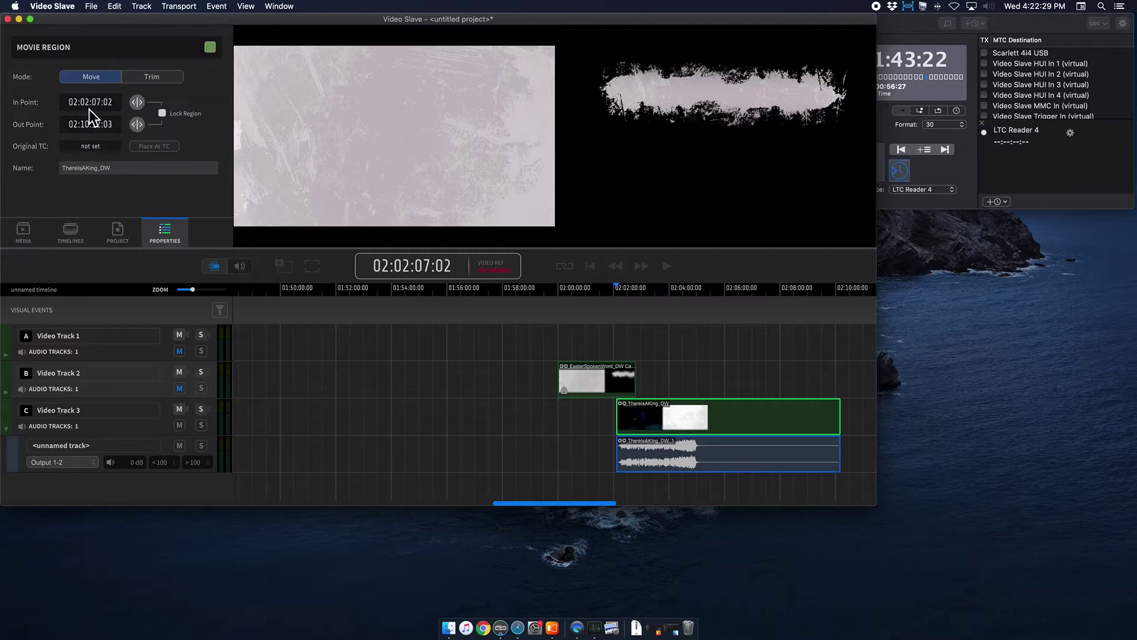
pyautogui.click(82, 105)
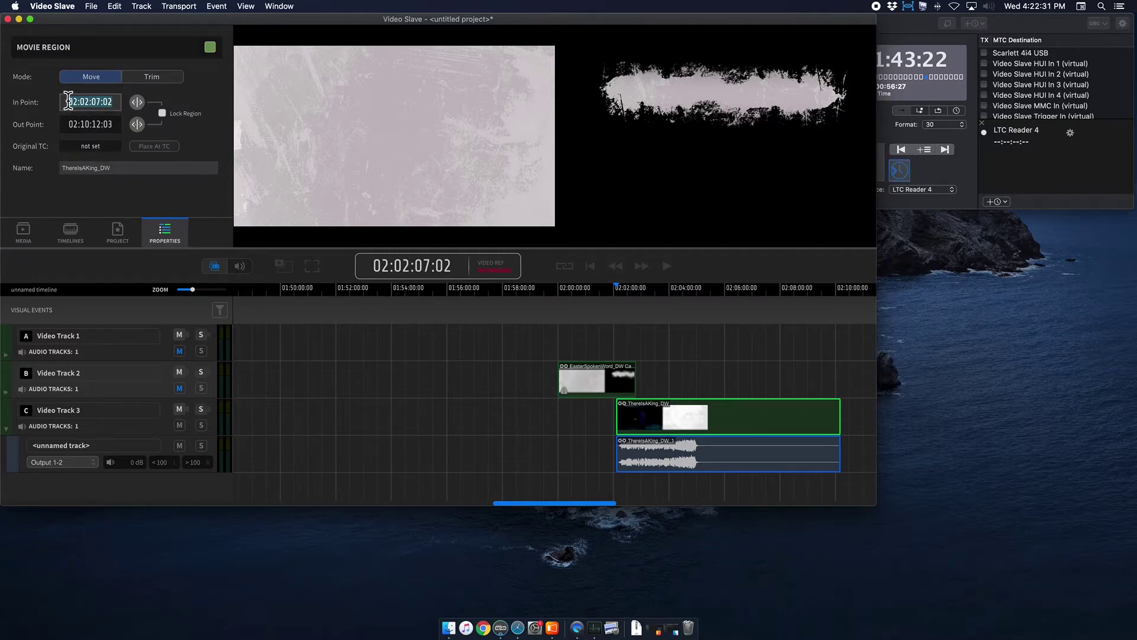
pyautogui.click(71, 102)
pyautogui.write('03:00:00')
pyautogui.press('Return')
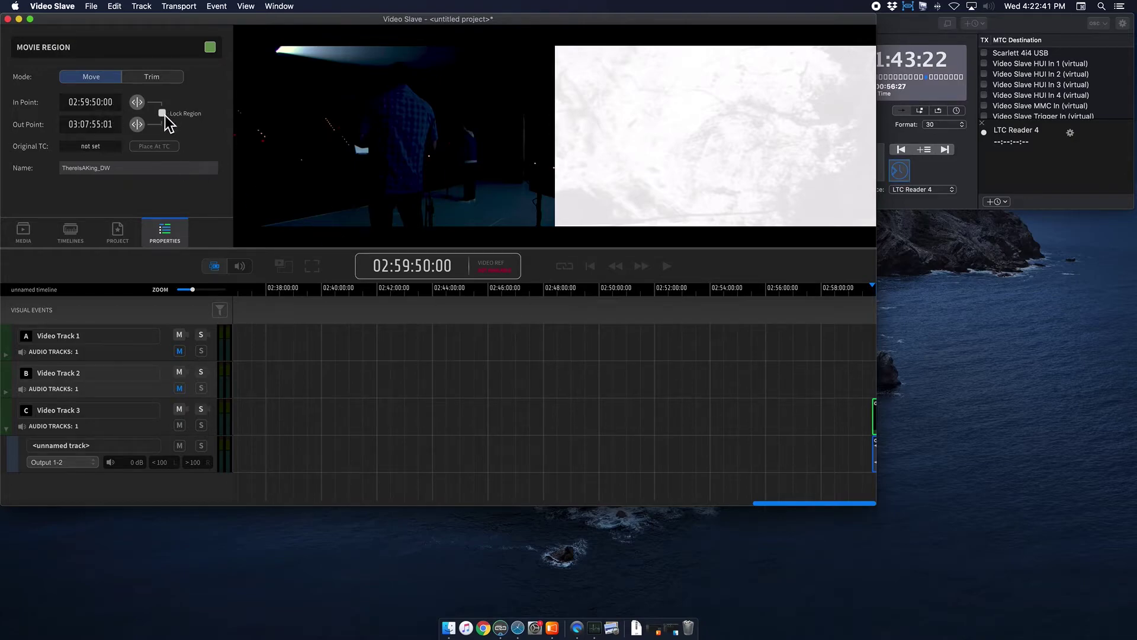
# - Zoom the timeline out and open the unnamed timeline's settings from the Timelines list
pyautogui.click(42, 233)
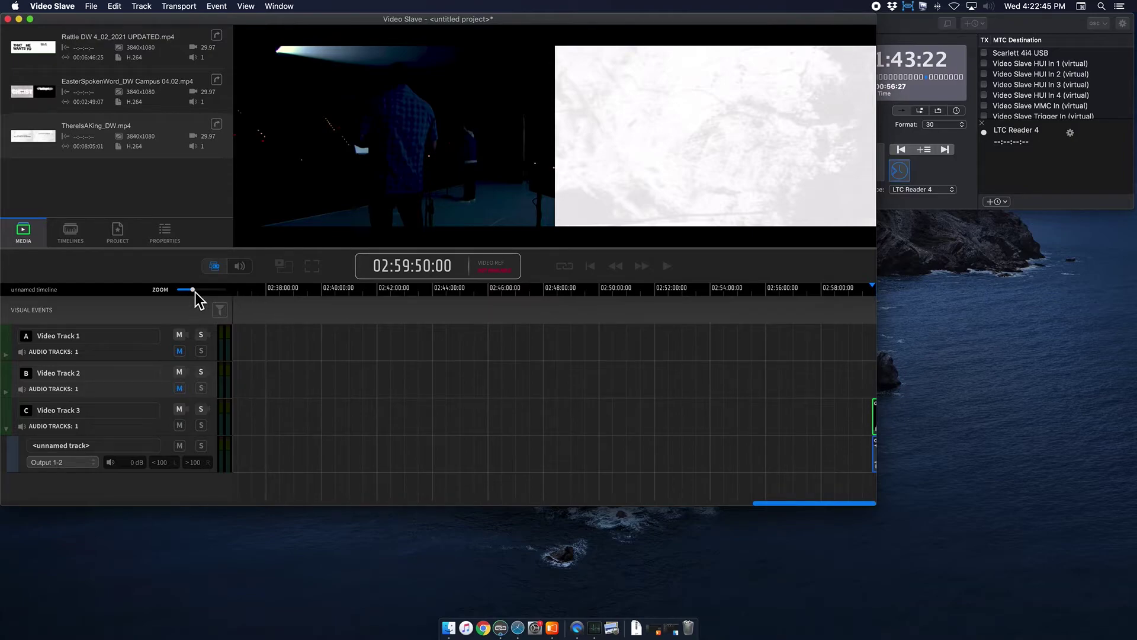
pyautogui.moveTo(195, 293); pyautogui.dragTo(186, 292)
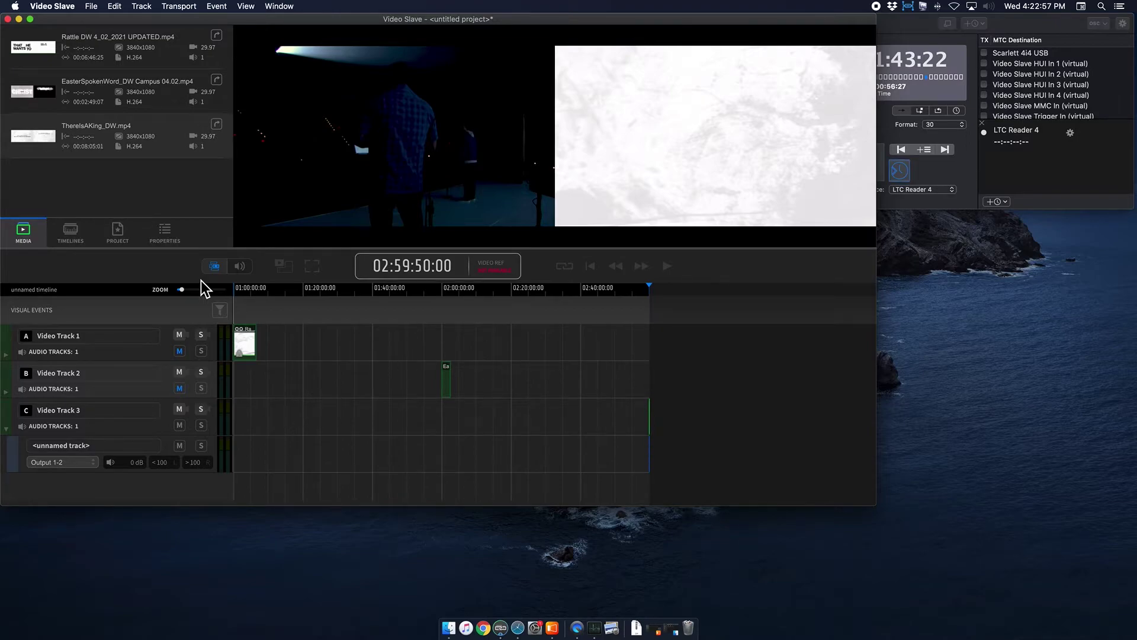
pyautogui.click(72, 236)
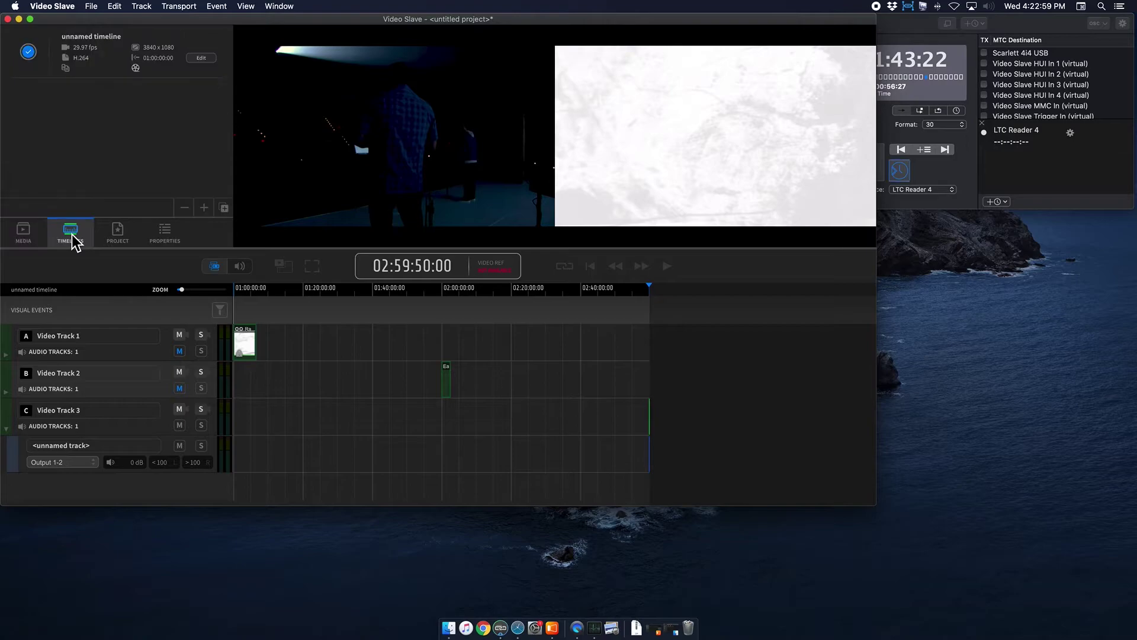
pyautogui.click(201, 58)
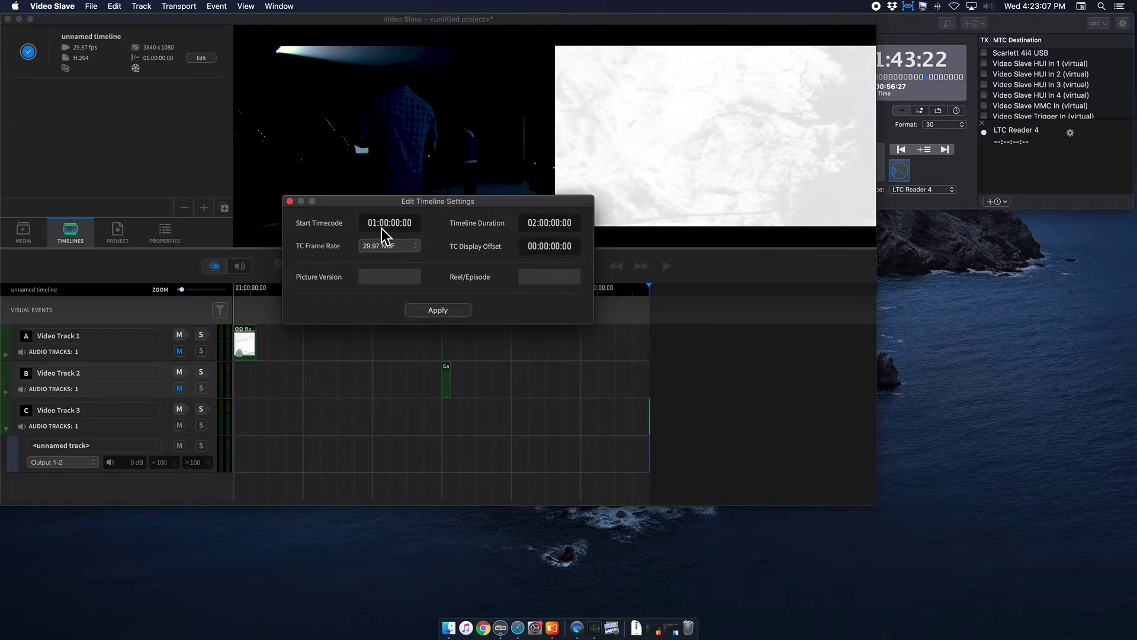
# - Change the timeline duration to 03:00:00:00 and apply it
pyautogui.moveTo(415, 202); pyautogui.dragTo(379, 115)
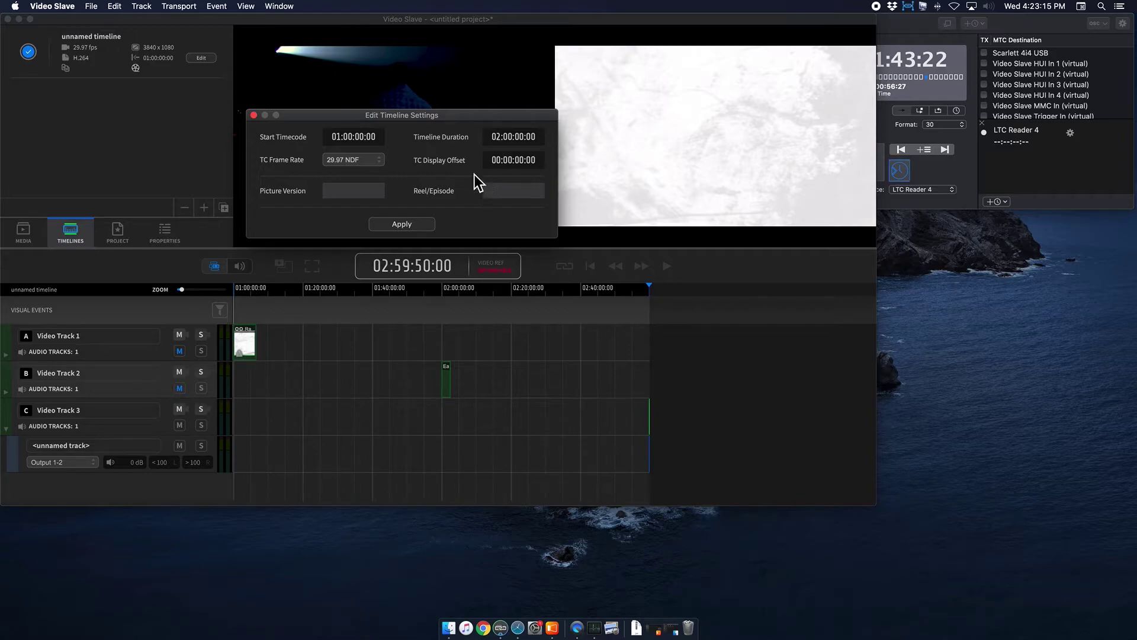
pyautogui.click(522, 138)
pyautogui.press('Up')
pyautogui.click(424, 225)
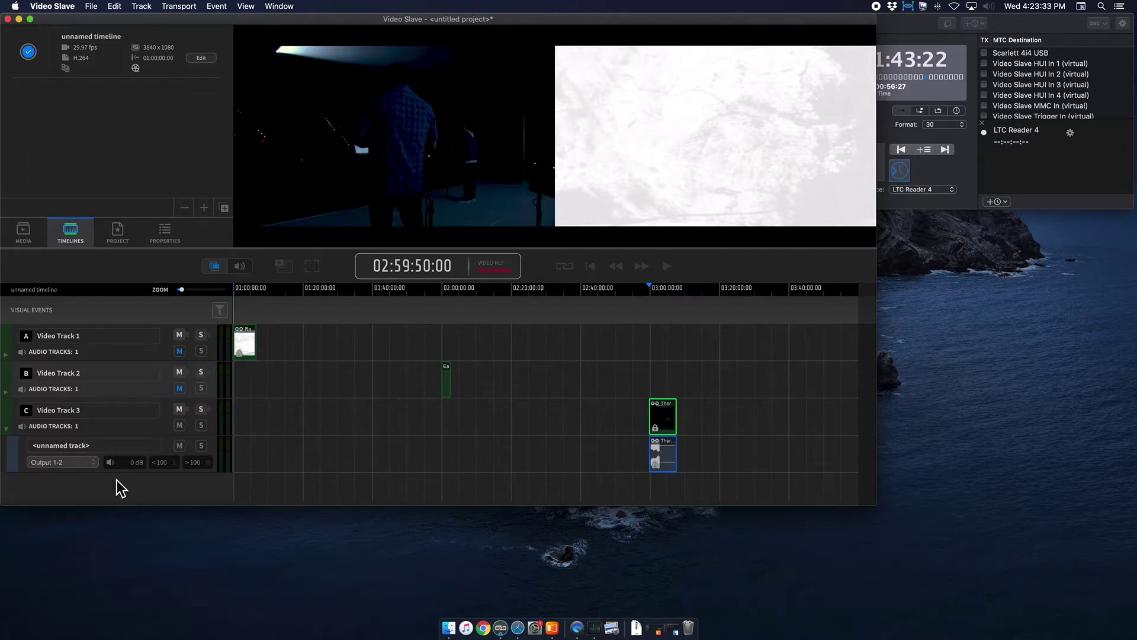
# - Drop the ThereIsAKing track's audio volume to -6 dB and fold its audio row away
pyautogui.click(112, 463)
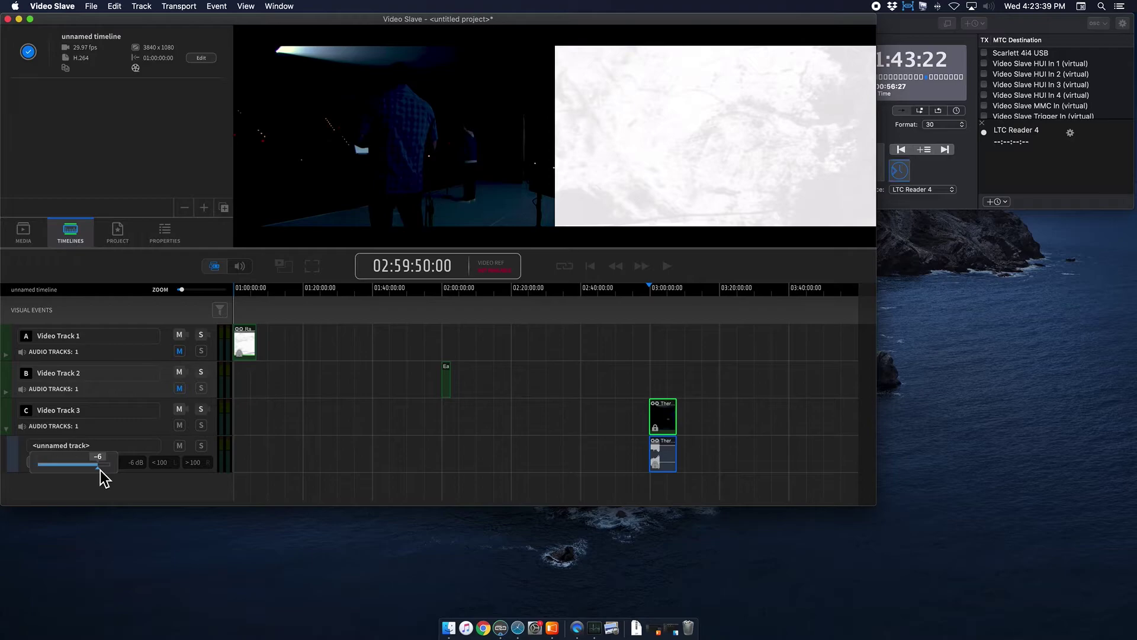
pyautogui.moveTo(100, 470); pyautogui.dragTo(110, 478)
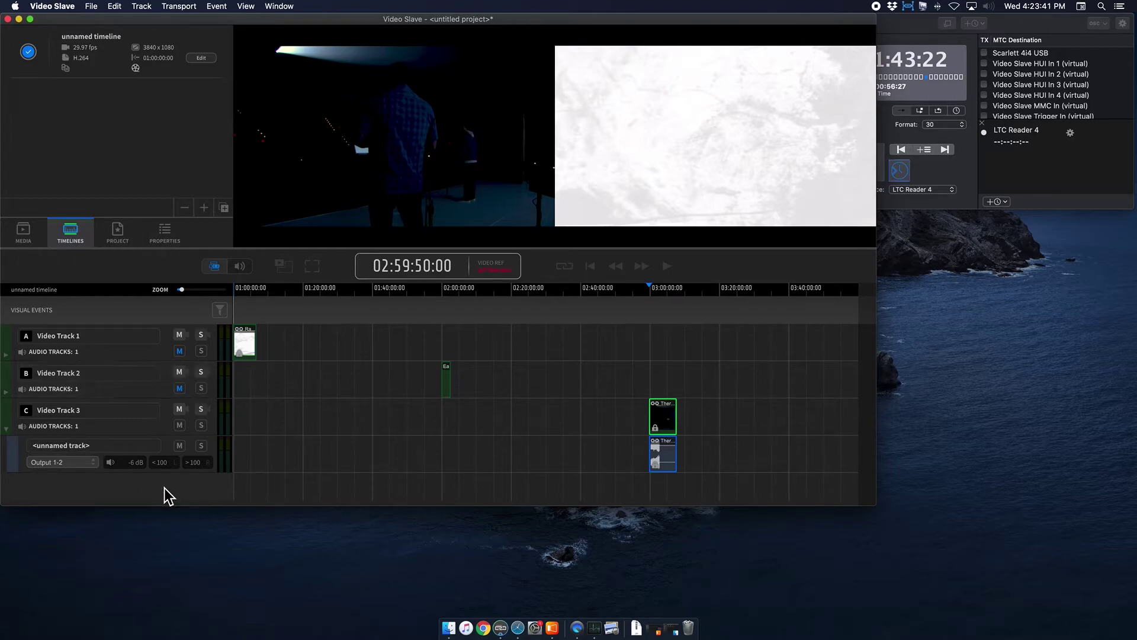
pyautogui.click(7, 428)
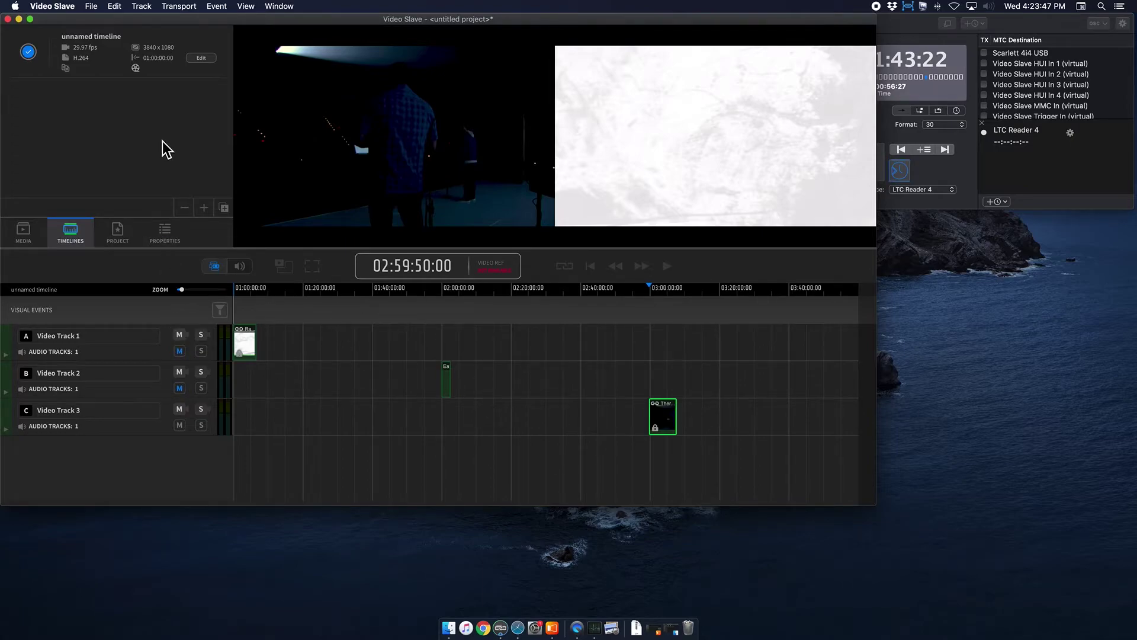
# - Rename the timeline to 'Gathering' and Video Track 1 to 'Rattle'
pyautogui.doubleClick(112, 38)
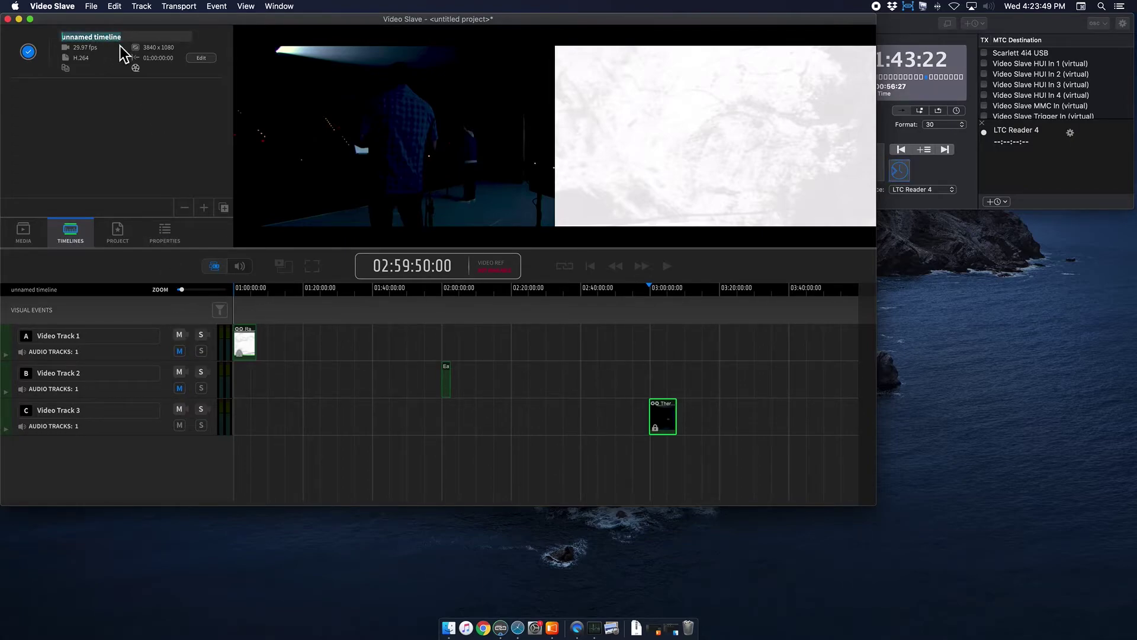
pyautogui.write('Gathering')
pyautogui.press('Return')
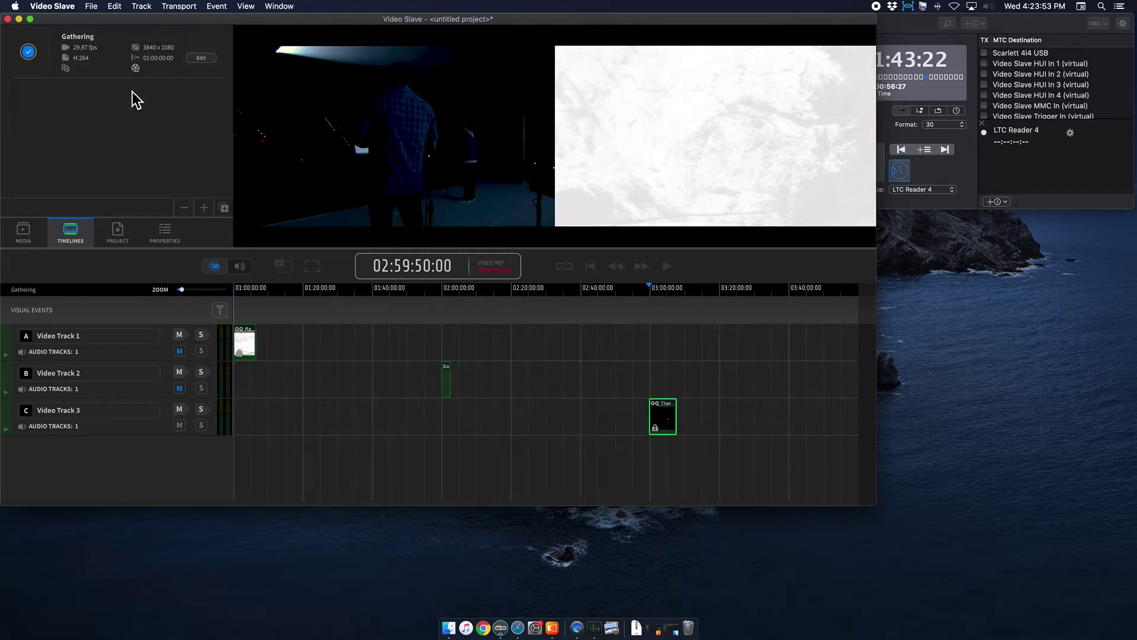
pyautogui.doubleClick(86, 337)
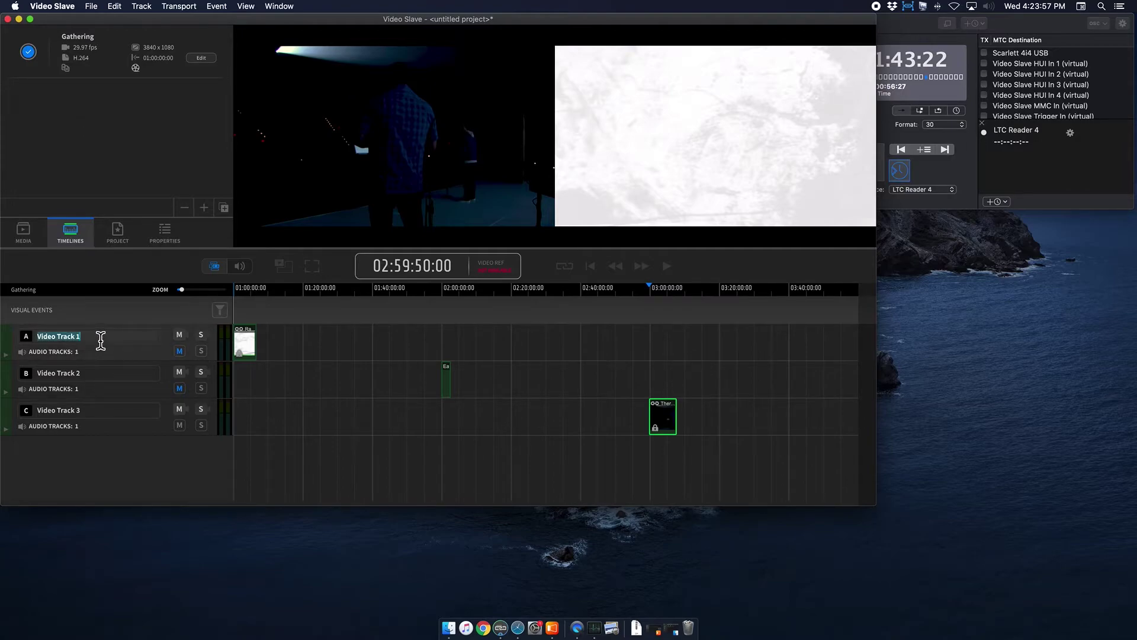
pyautogui.write('Rattle')
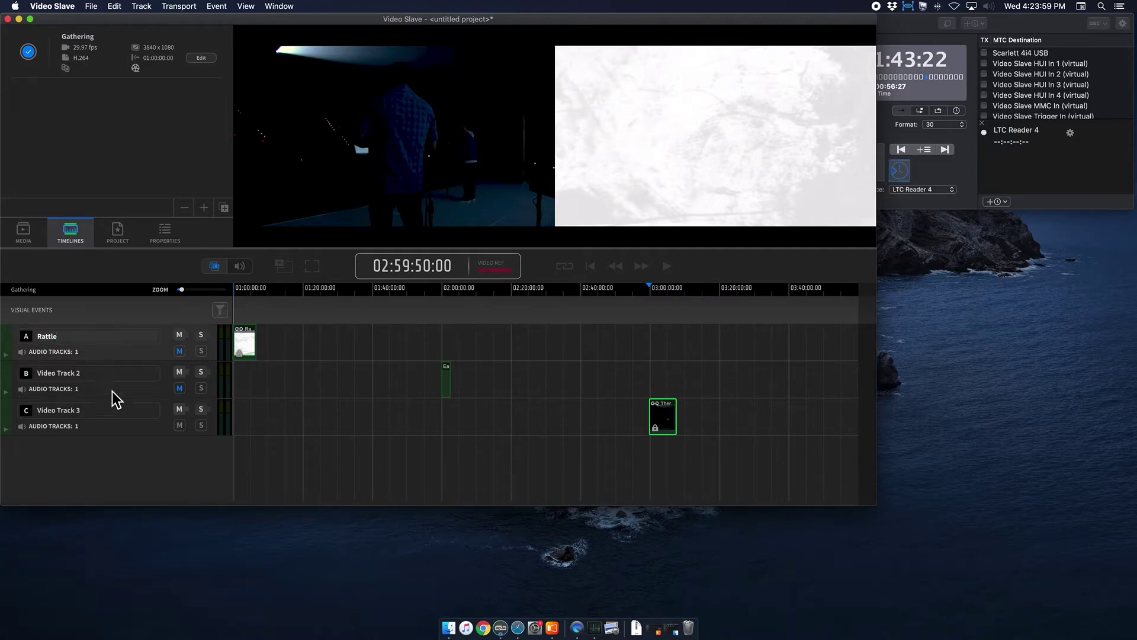
pyautogui.press('Return')
# - Name Video Track 2 'Spoken Word' and Video Track 3 'There Is A King'
pyautogui.doubleClick(80, 376)
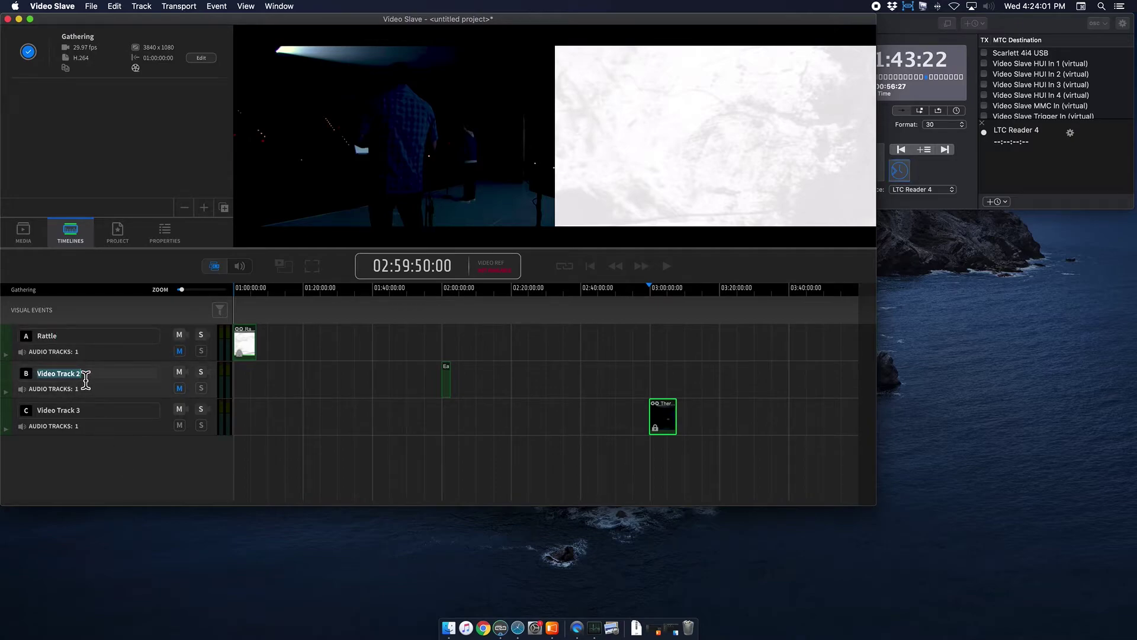
pyautogui.write('Spoken Word')
pyautogui.press('Return')
pyautogui.doubleClick(80, 410)
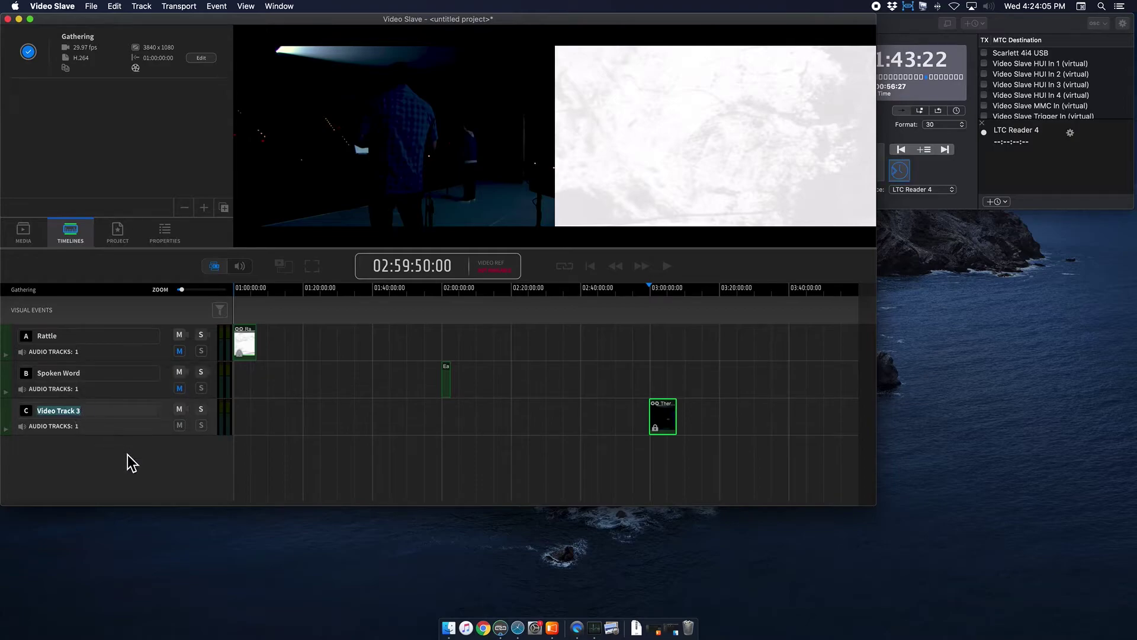
pyautogui.write('There Is A king')
pyautogui.press('BackSpace')
pyautogui.press('BackSpace')
pyautogui.press('BackSpace')
pyautogui.press('BackSpace')
pyautogui.write('King')
pyautogui.press('Return')
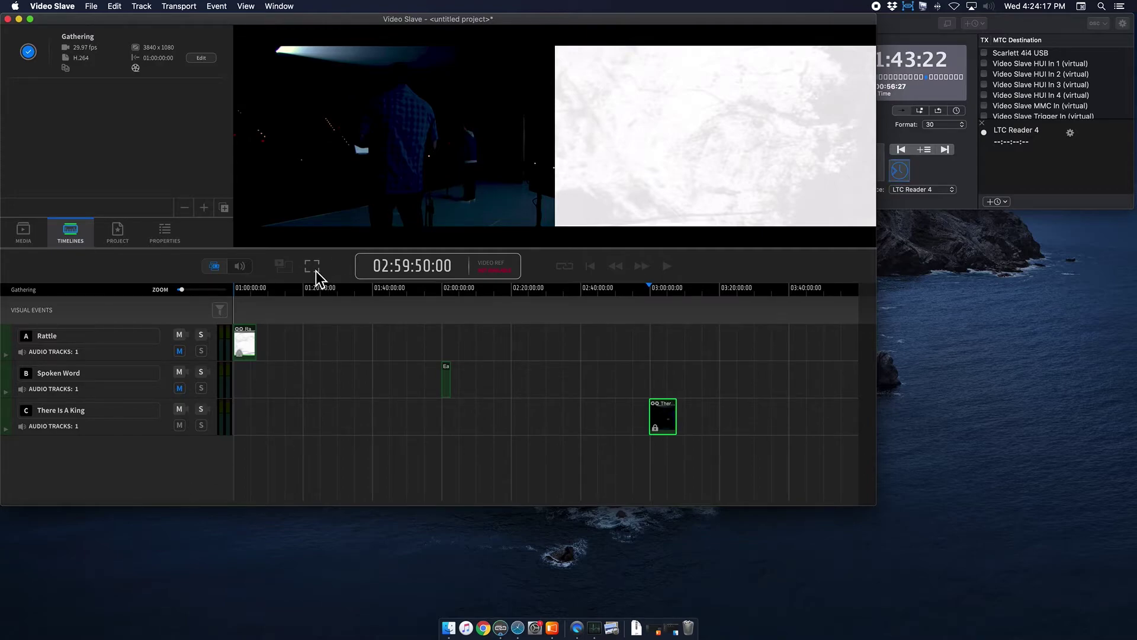
# - Let Video Slave chase Horae's LTC into the There Is A King clip, stopping at 03:00:10:17
pyautogui.click(37, 239)
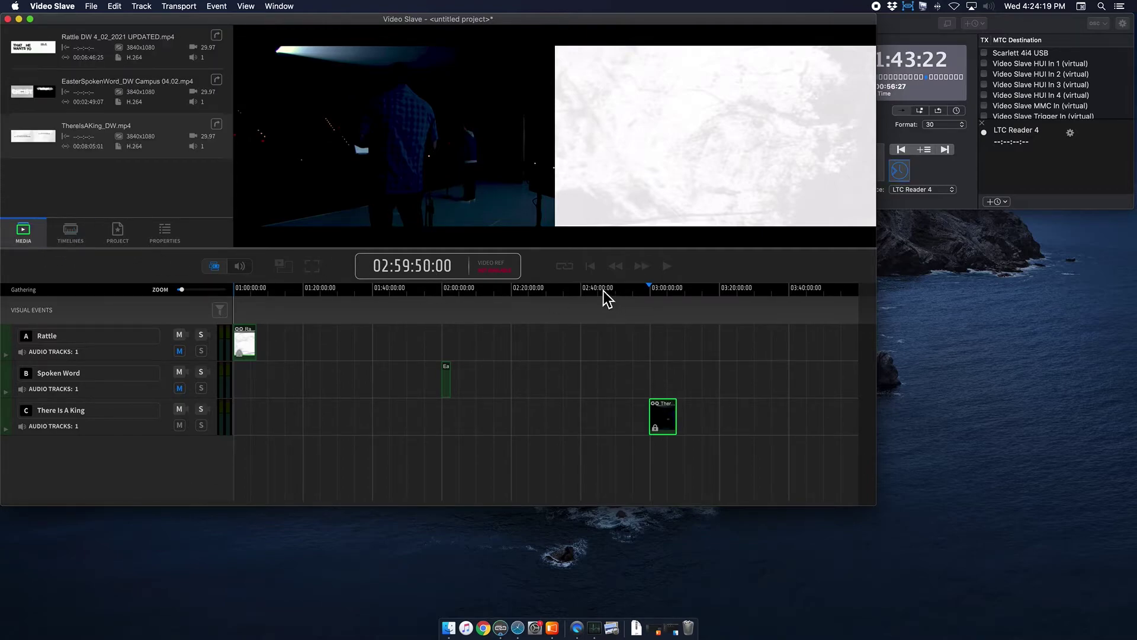
pyautogui.click(1034, 31)
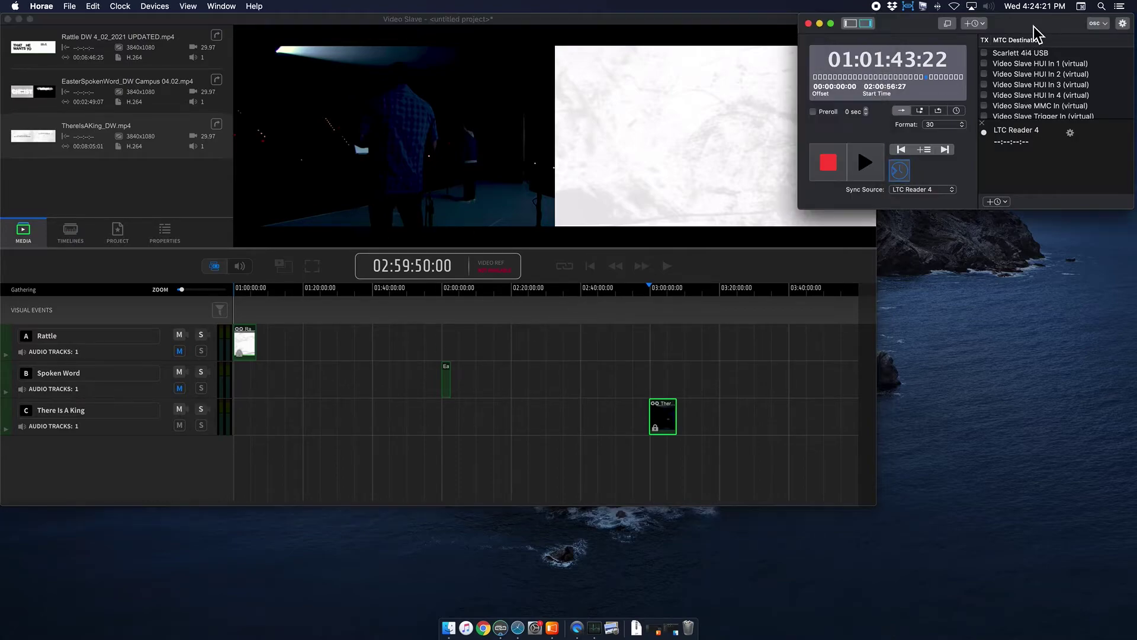
pyautogui.click(736, 267)
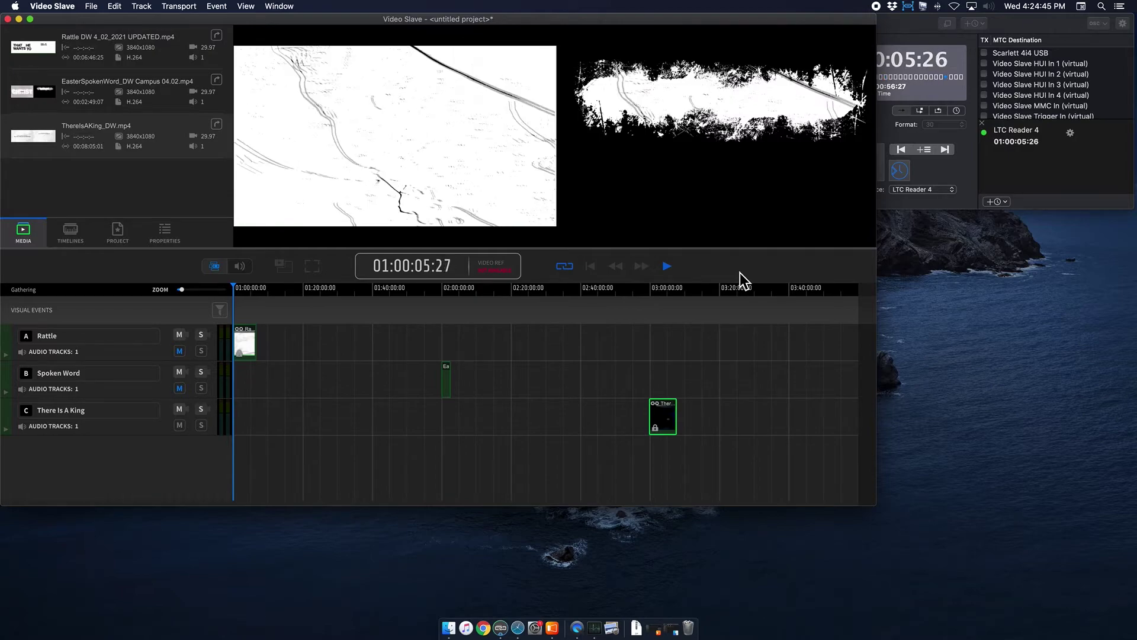
pyautogui.click(940, 61)
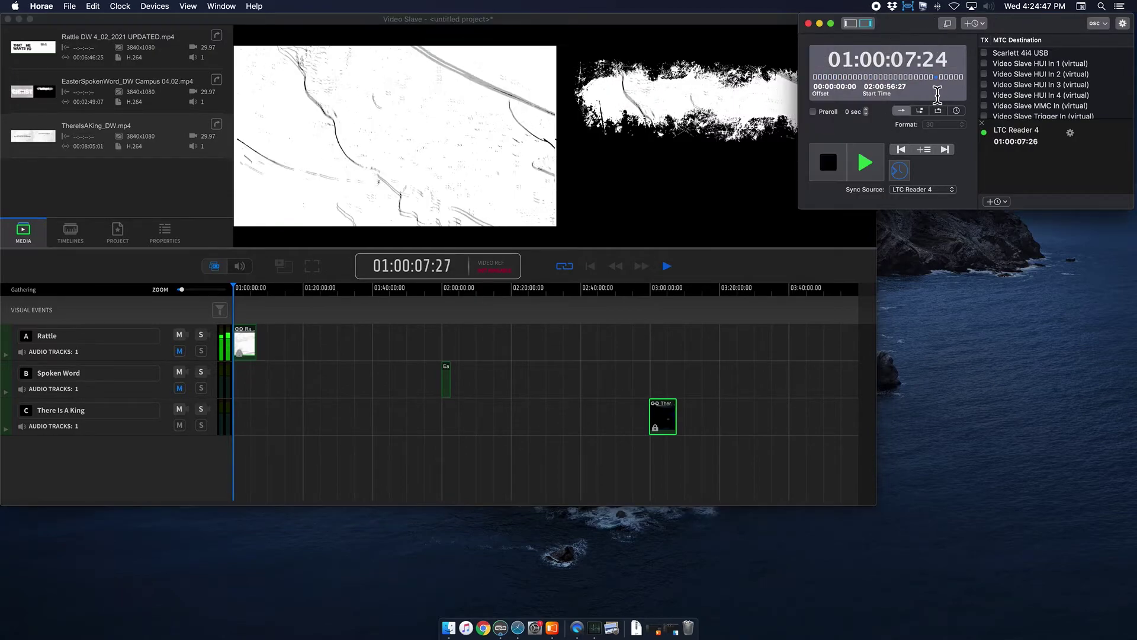
pyautogui.click(716, 31)
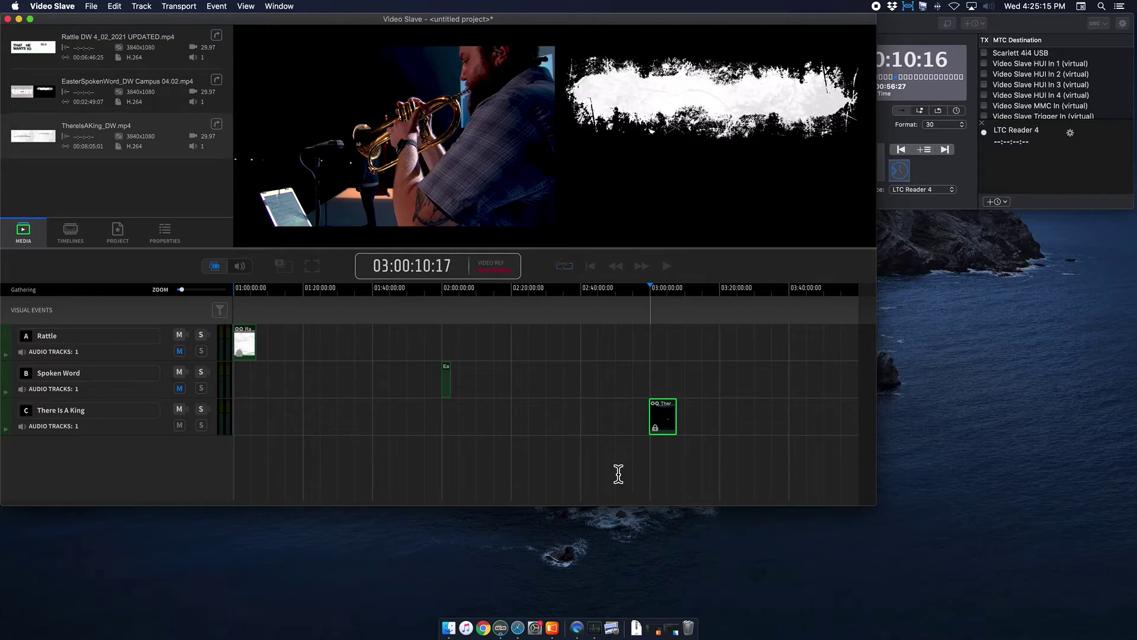
# - Switch to ProPresenter showing the Timecode Video presentation from the Test Gathering Playlist
pyautogui.click(654, 625)
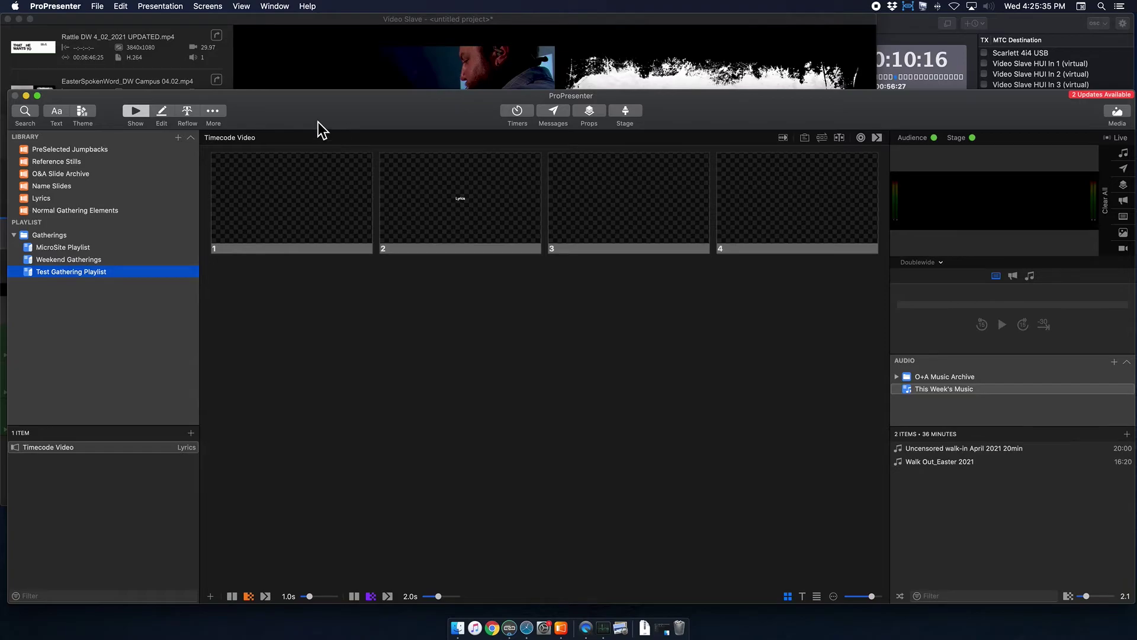
pyautogui.click(62, 7)
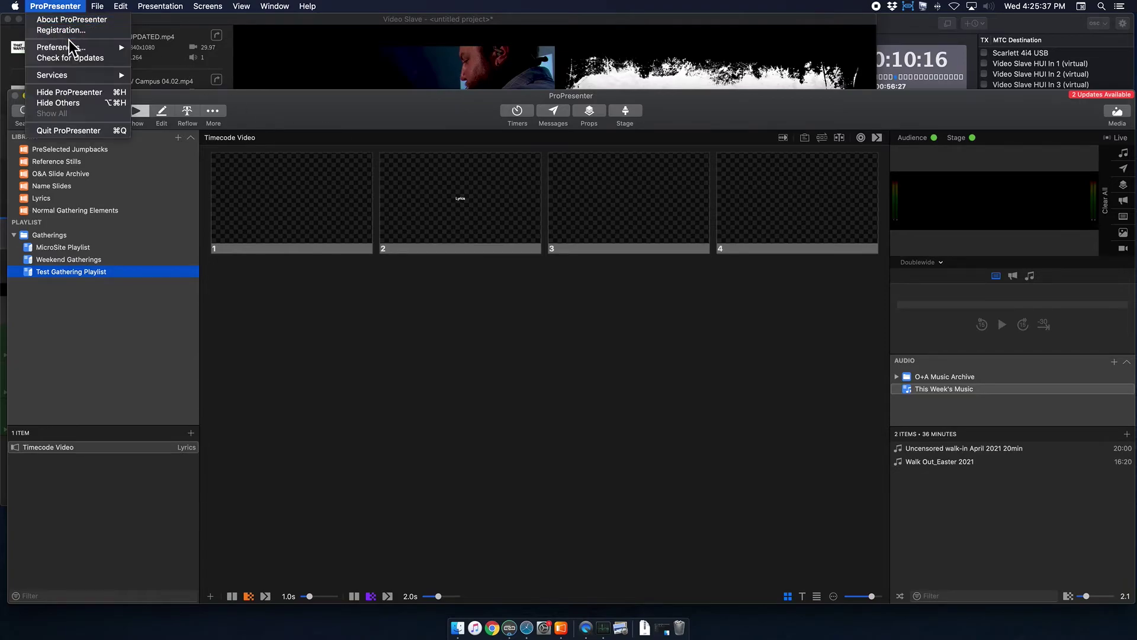
# - Open ProPresenter's Input preferences
pyautogui.moveTo(73, 47)
pyautogui.click(154, 89)
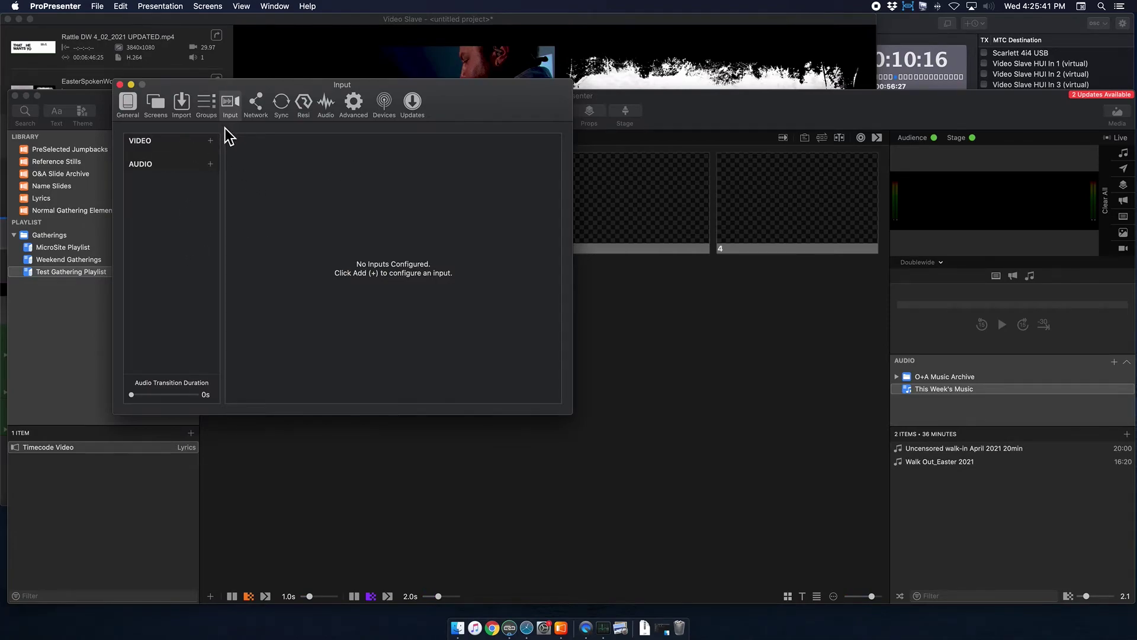
pyautogui.moveTo(468, 109); pyautogui.dragTo(498, 109)
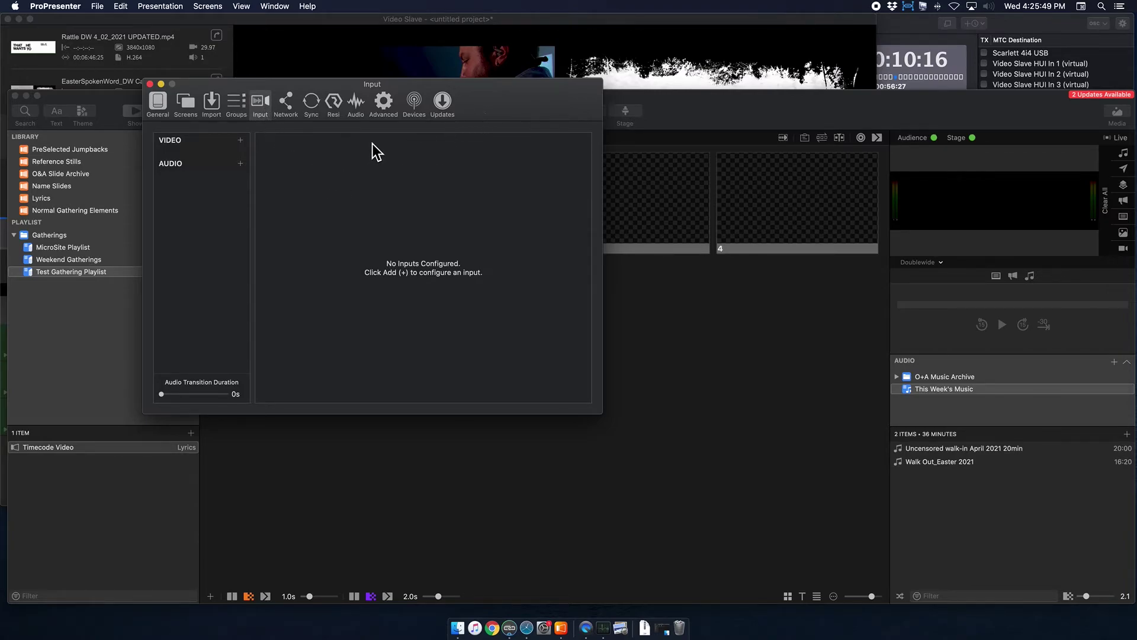
# - Add a video input named 'Timecode Video' with Syphon-Video Slave as its device
pyautogui.click(241, 140)
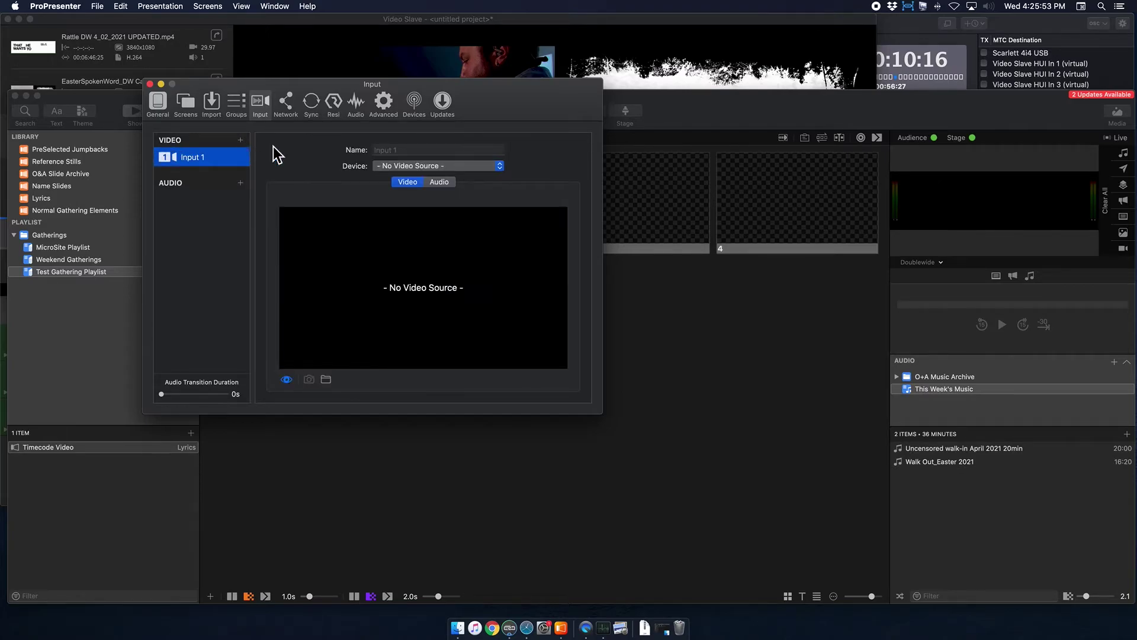
pyautogui.click(372, 150)
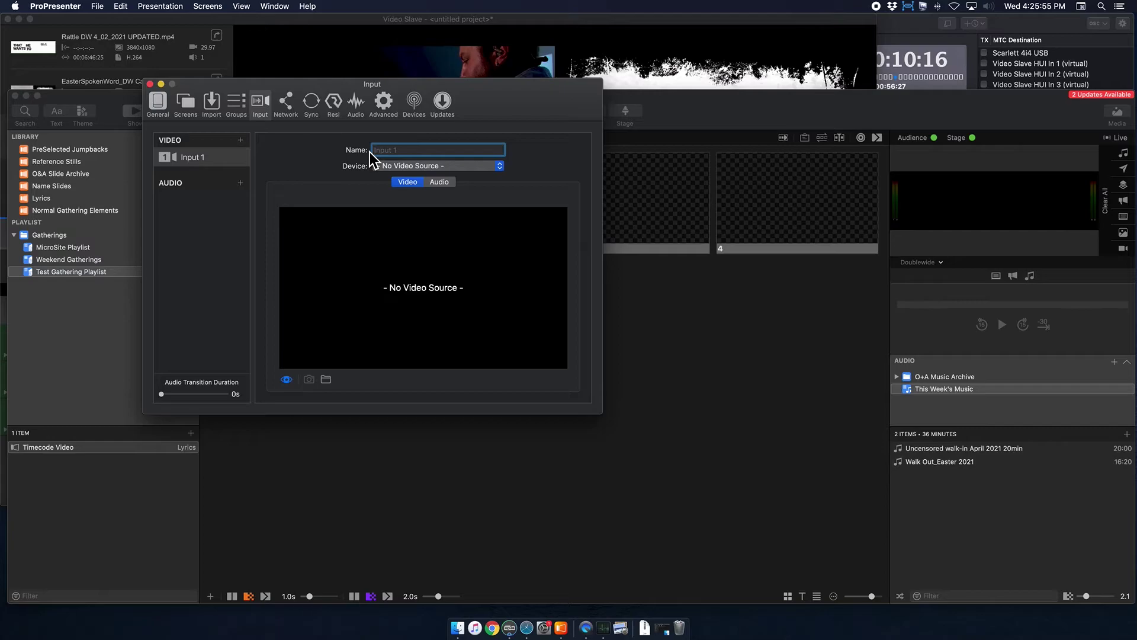
pyautogui.write('Timecode')
pyautogui.write('Video')
pyautogui.press('Return')
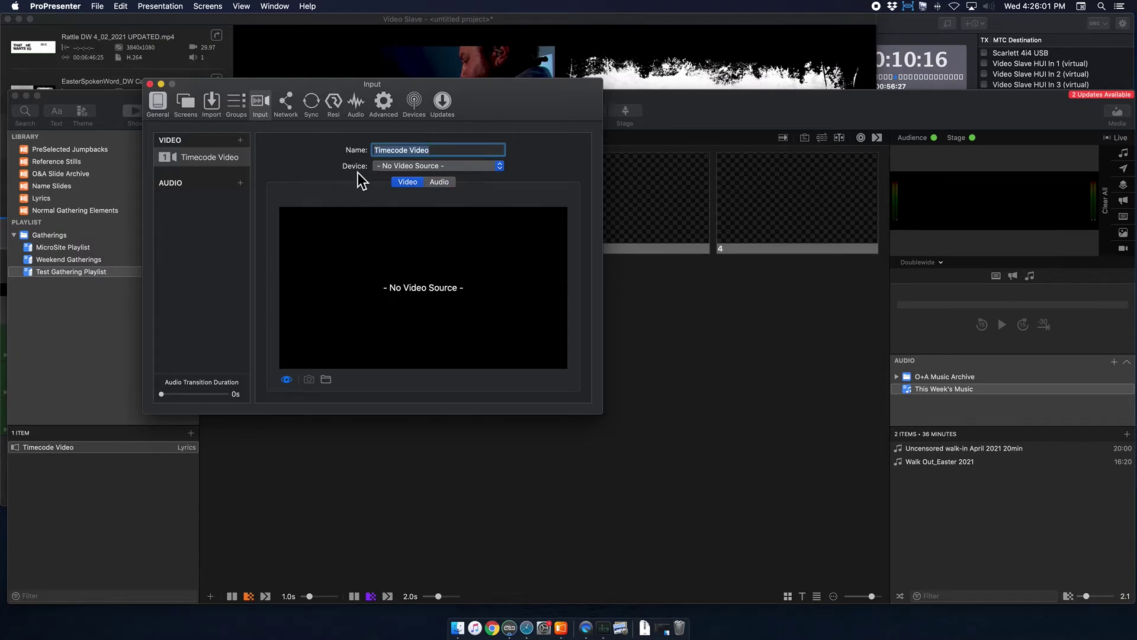
pyautogui.click(501, 167)
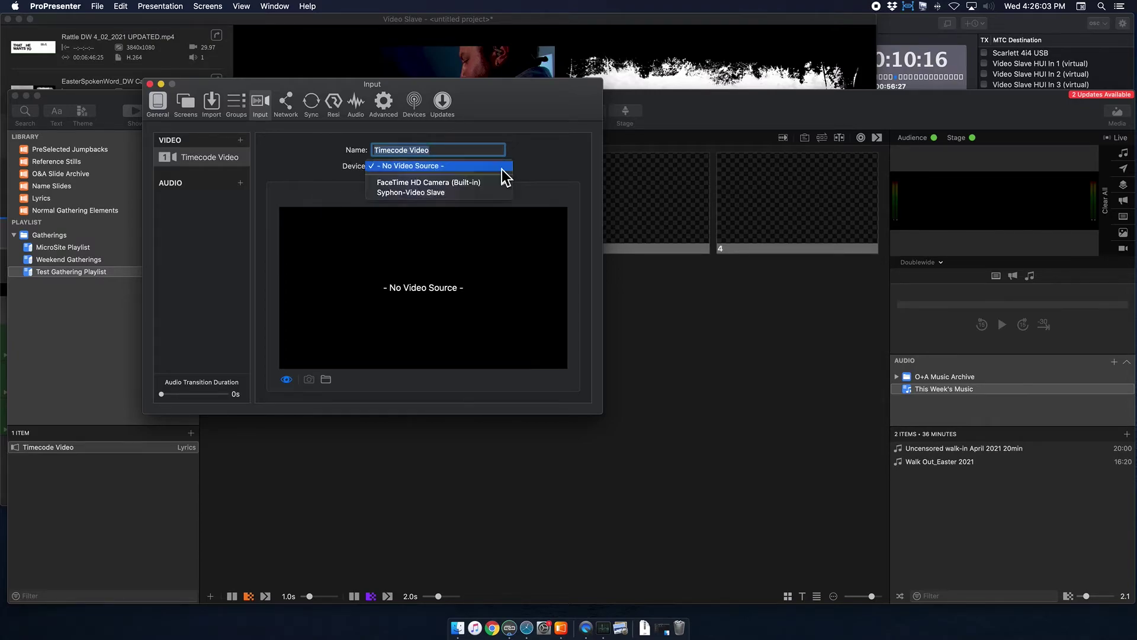
pyautogui.click(424, 204)
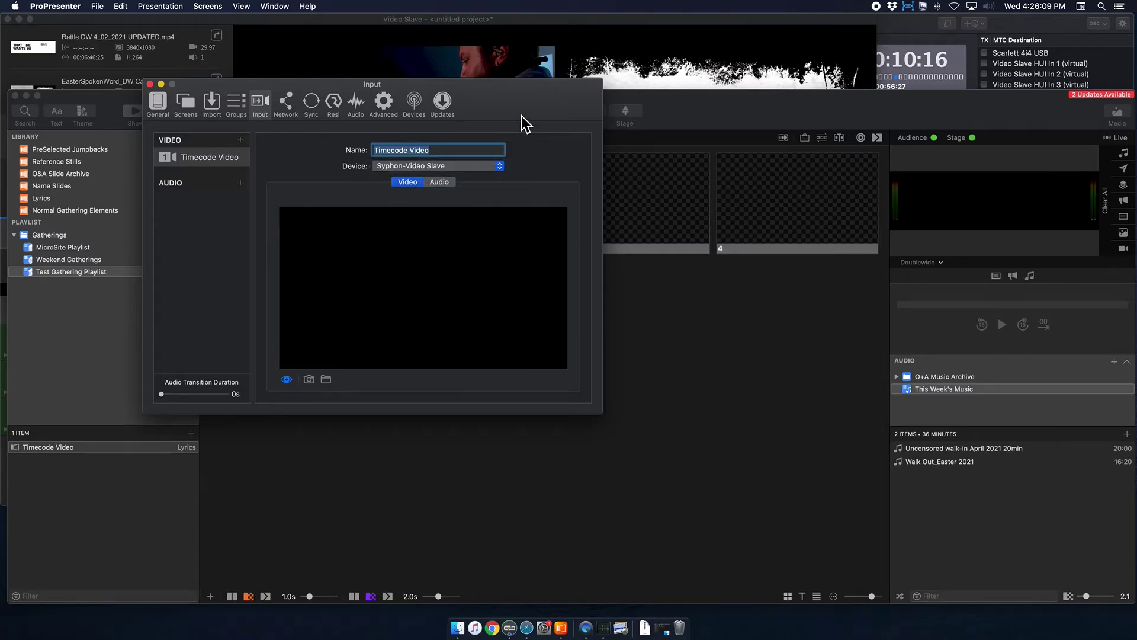
pyautogui.moveTo(521, 107); pyautogui.dragTo(504, 144)
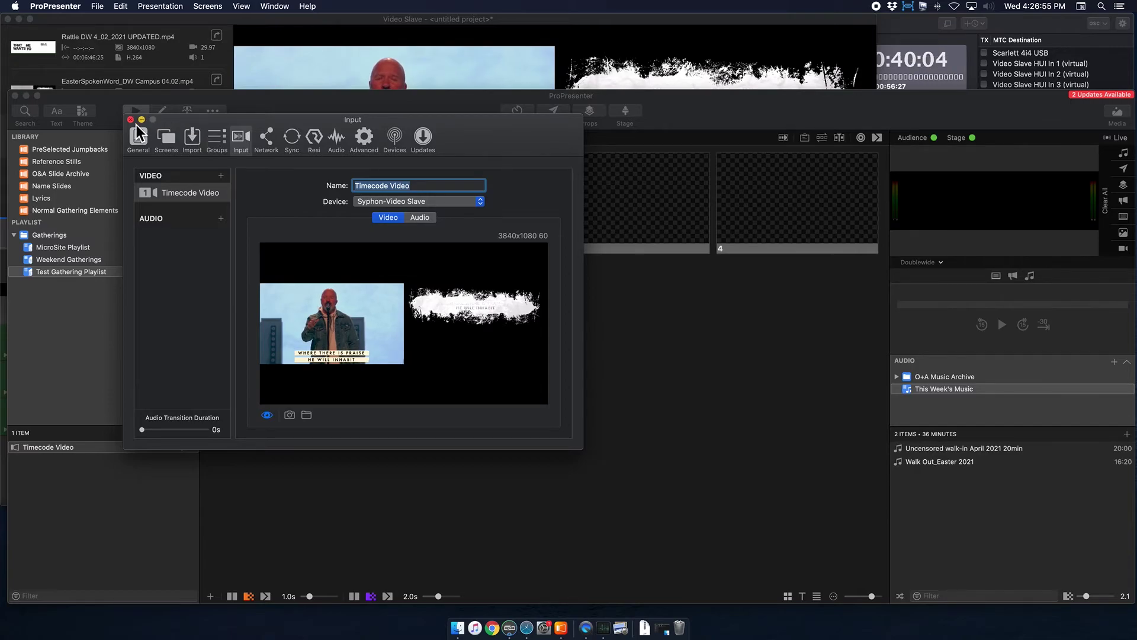
# - Close ProPresenter's input preferences once the 3840x1080 Syphon feed shows in the preview
pyautogui.press('super+w')
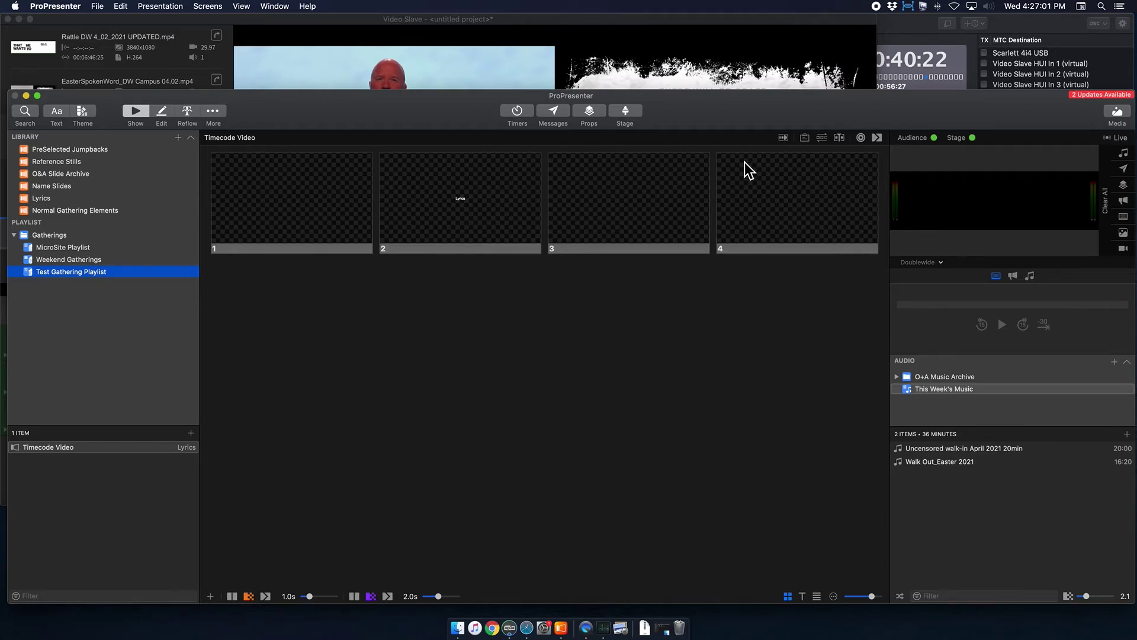
# - Add 'Input 1: Timecode Video' to the Video Input media bin and view its item options
pyautogui.click(1116, 114)
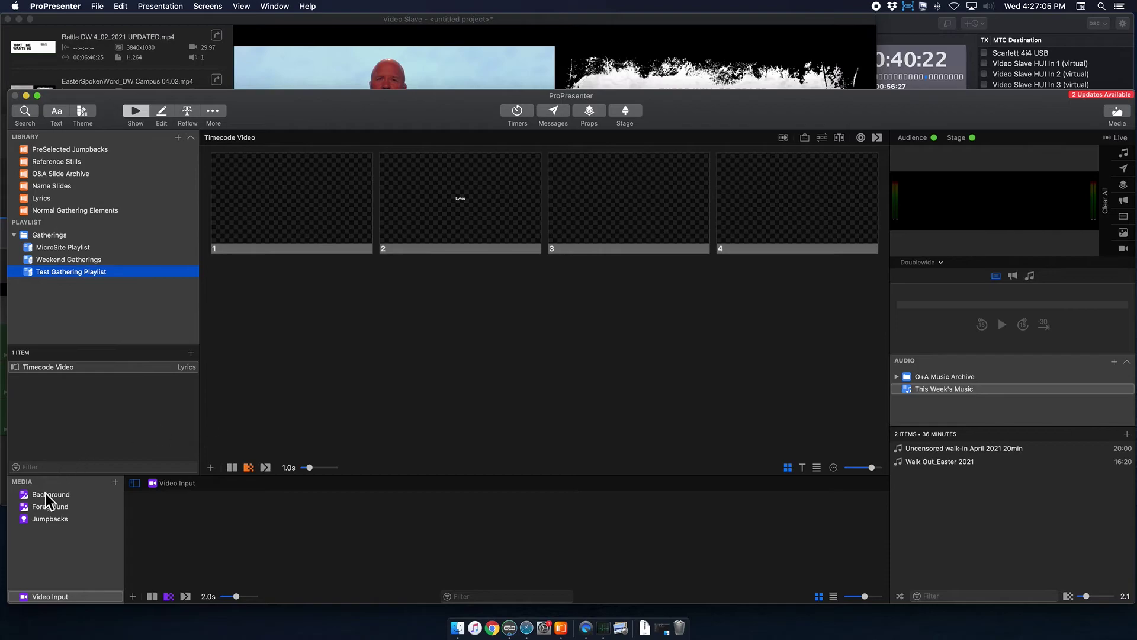
pyautogui.click(50, 495)
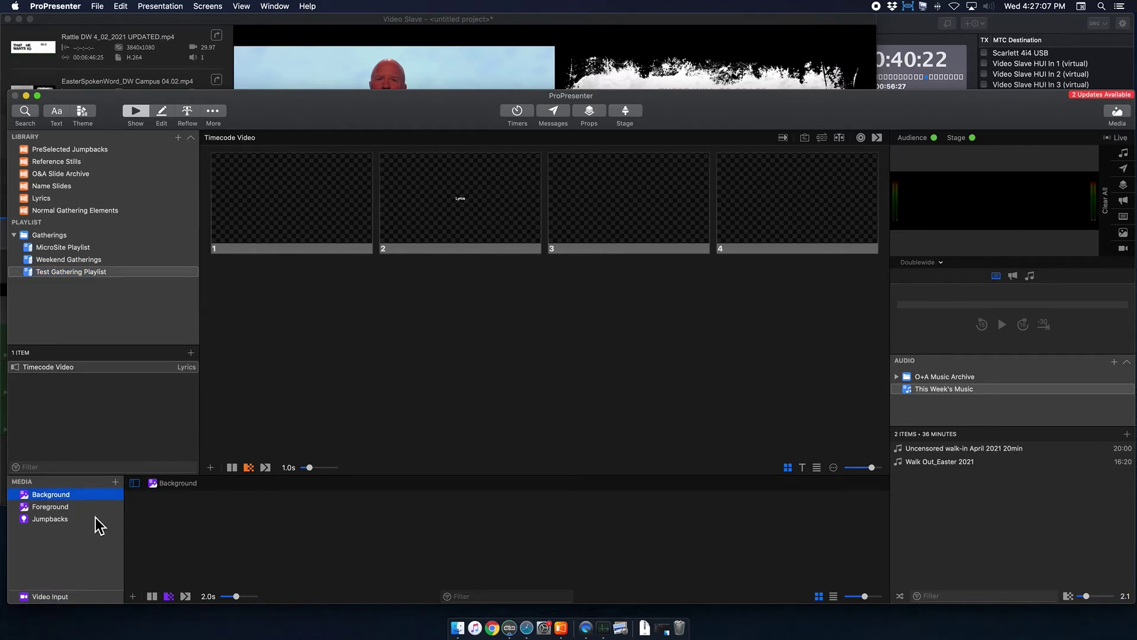
pyautogui.click(68, 519)
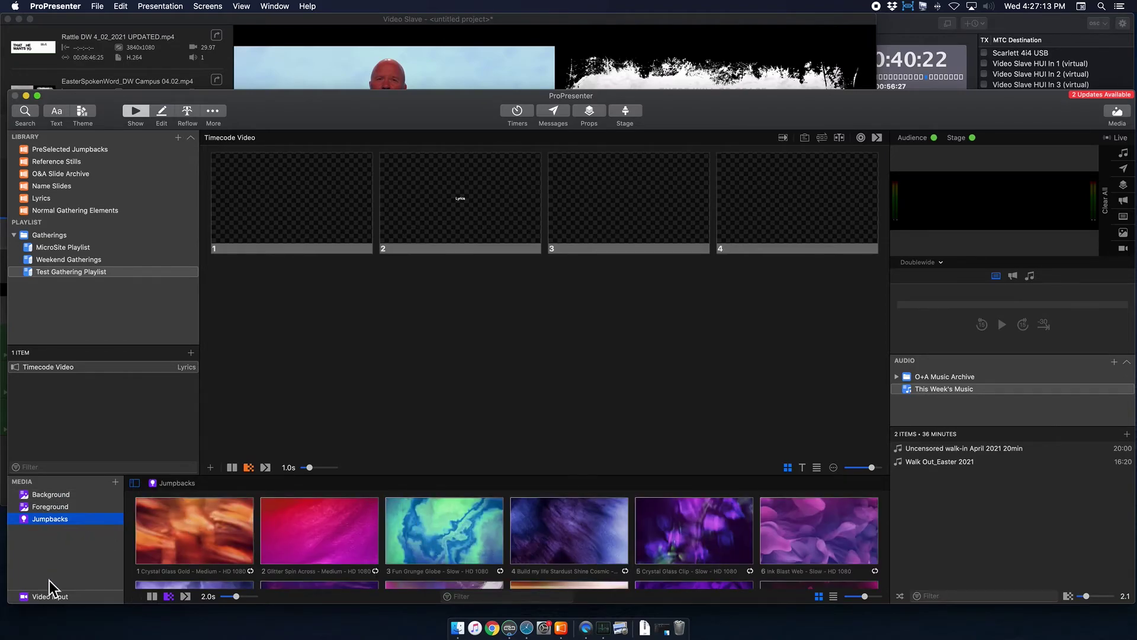
pyautogui.click(62, 599)
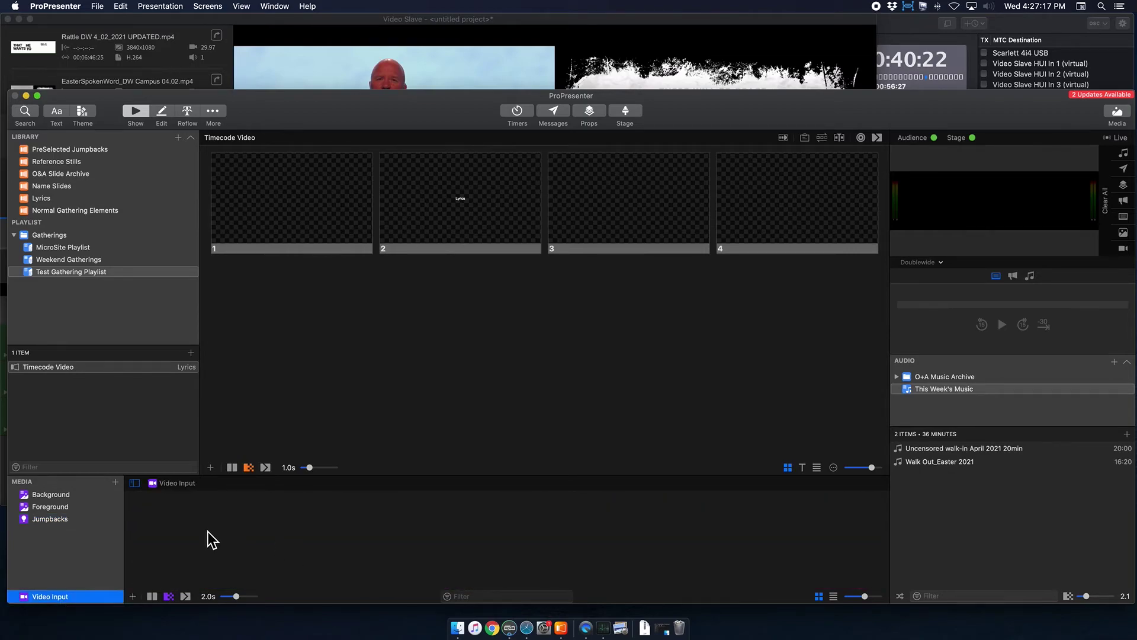
pyautogui.click(135, 599)
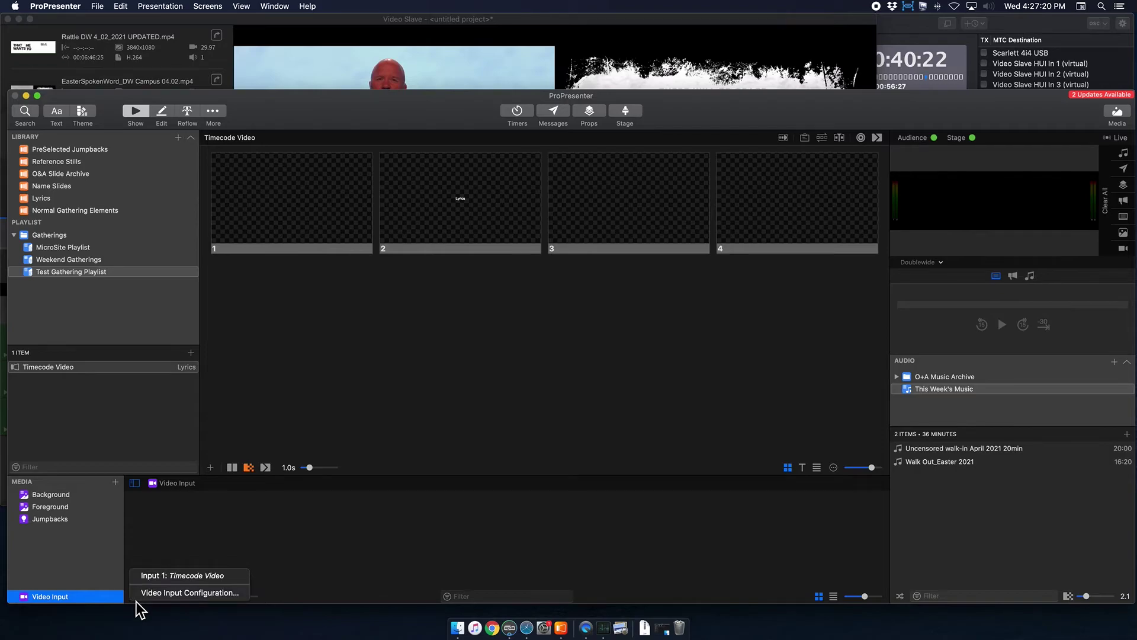
pyautogui.click(198, 576)
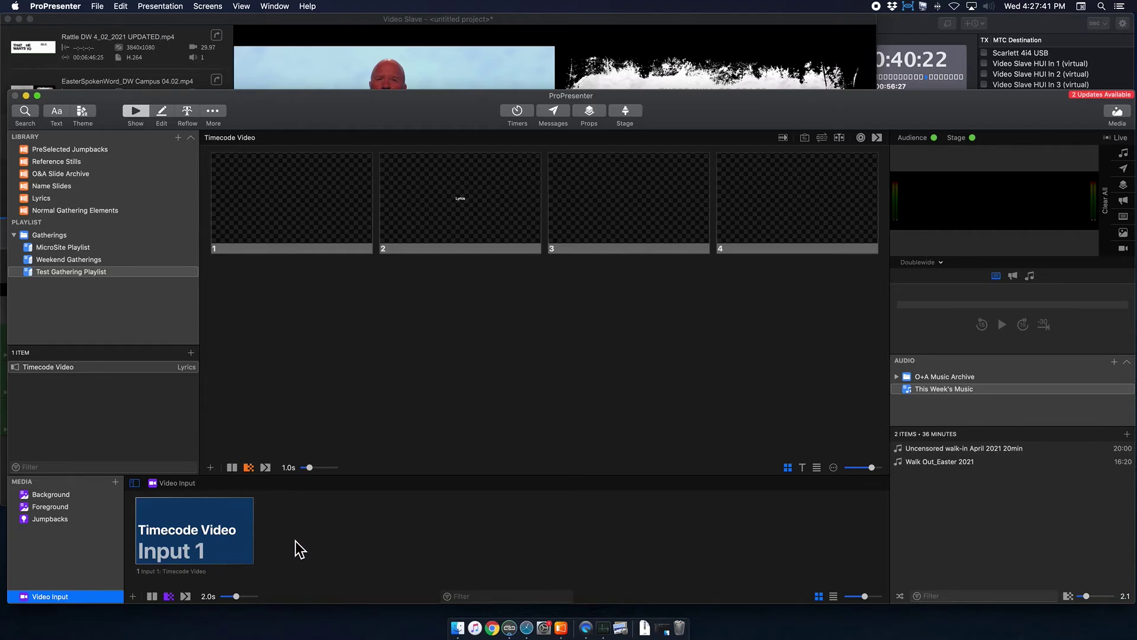
pyautogui.rightClick(201, 529)
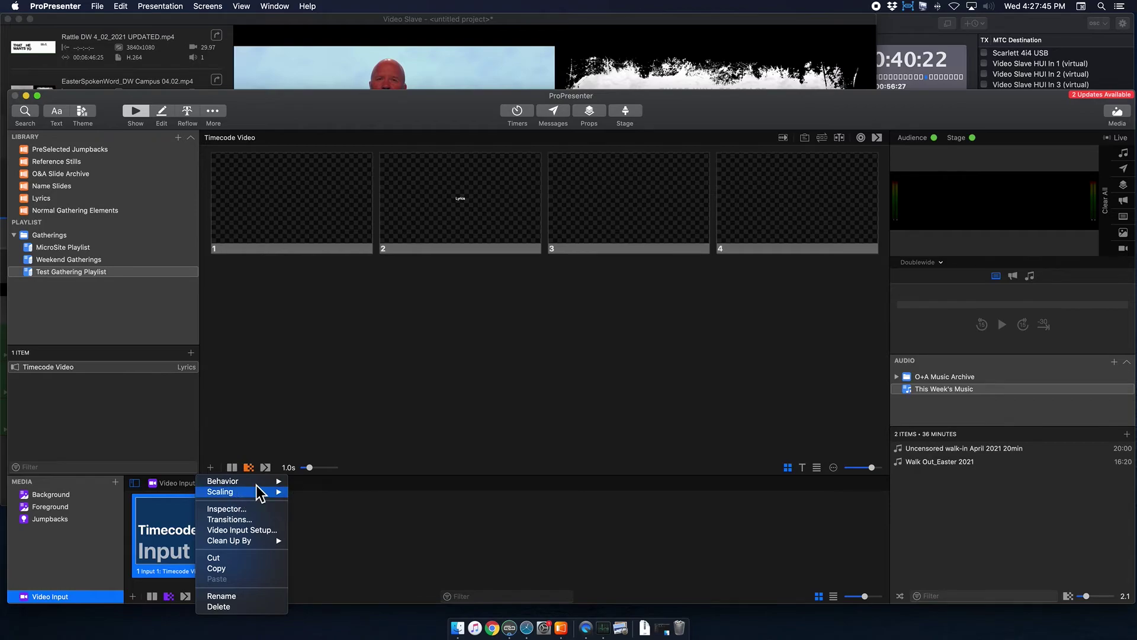
pyautogui.moveTo(264, 482)
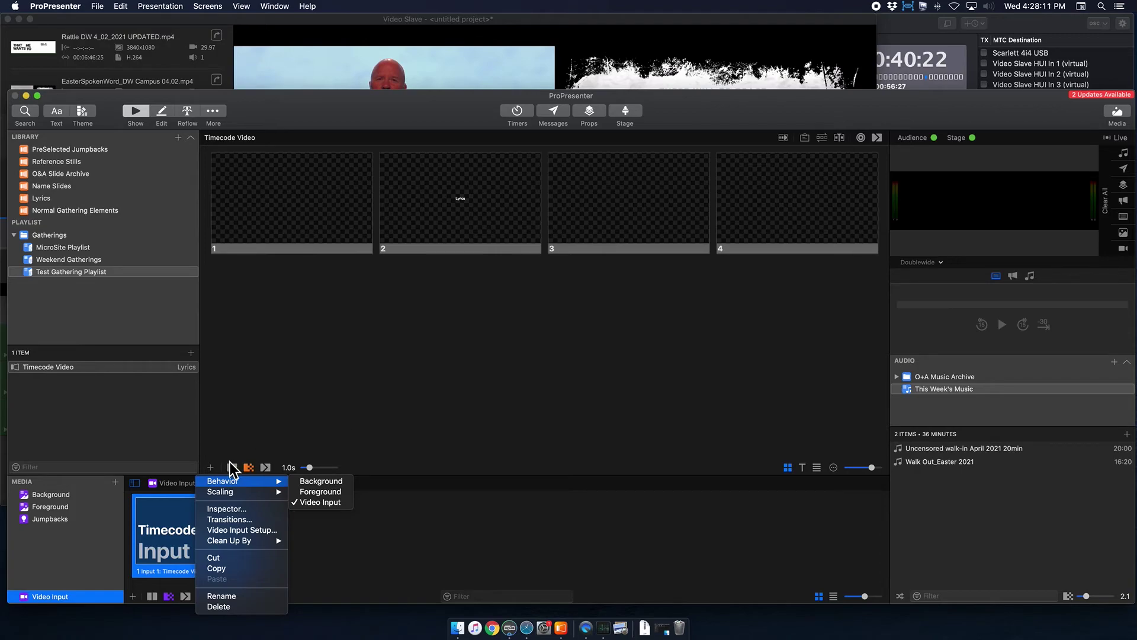
pyautogui.click(329, 551)
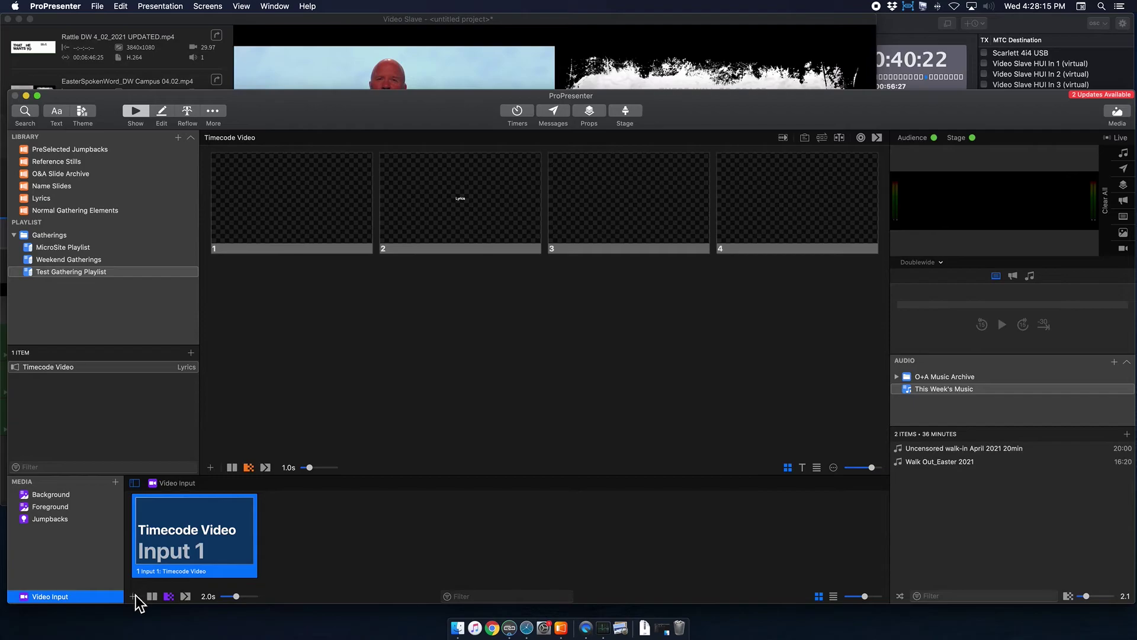
pyautogui.rightClick(196, 548)
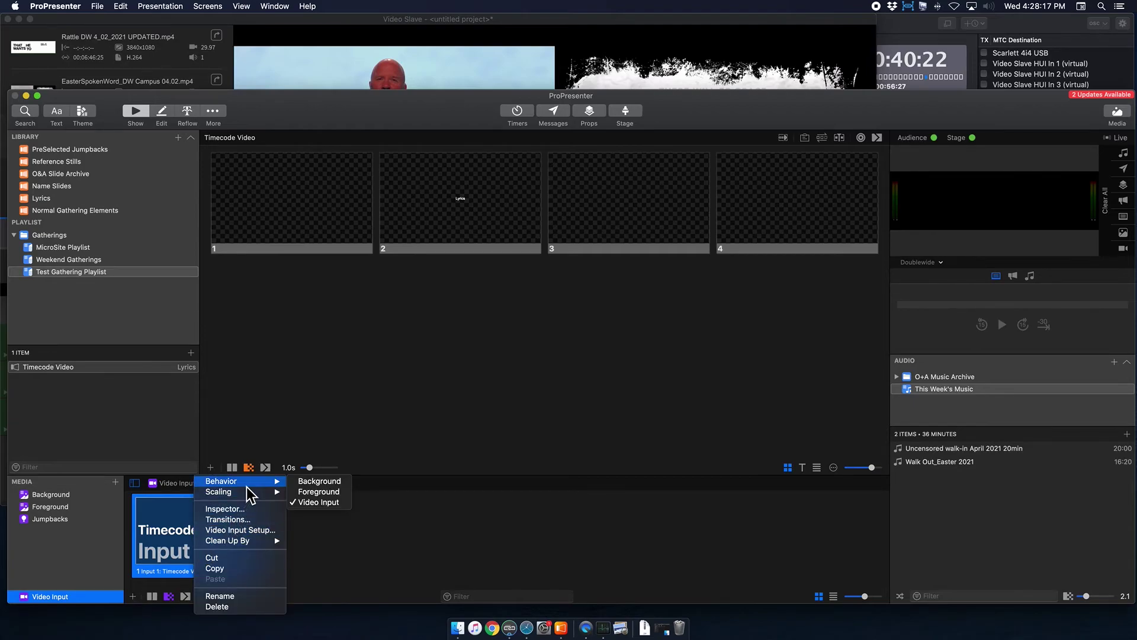
pyautogui.click(339, 510)
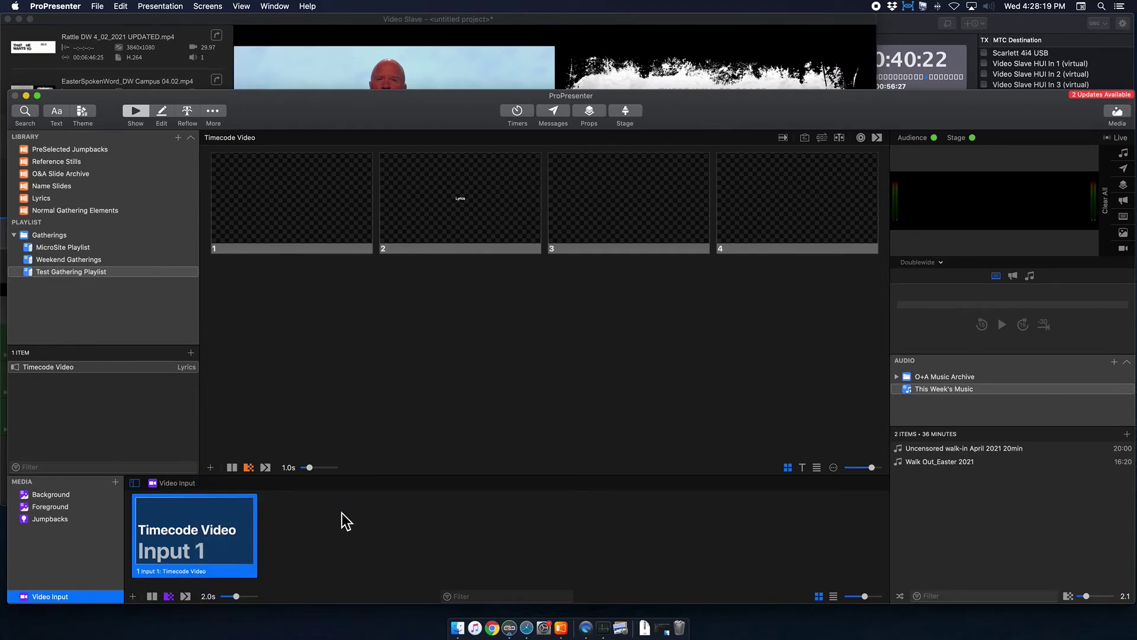
pyautogui.click(341, 539)
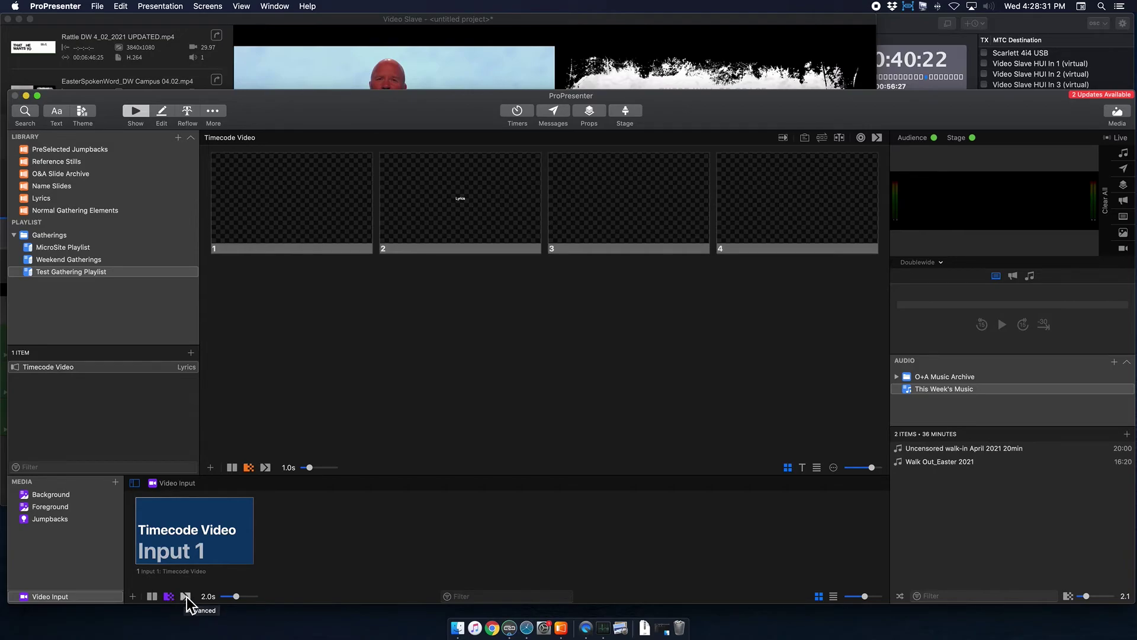
pyautogui.click(186, 596)
pyautogui.click(171, 597)
pyautogui.moveTo(186, 545); pyautogui.dragTo(314, 217)
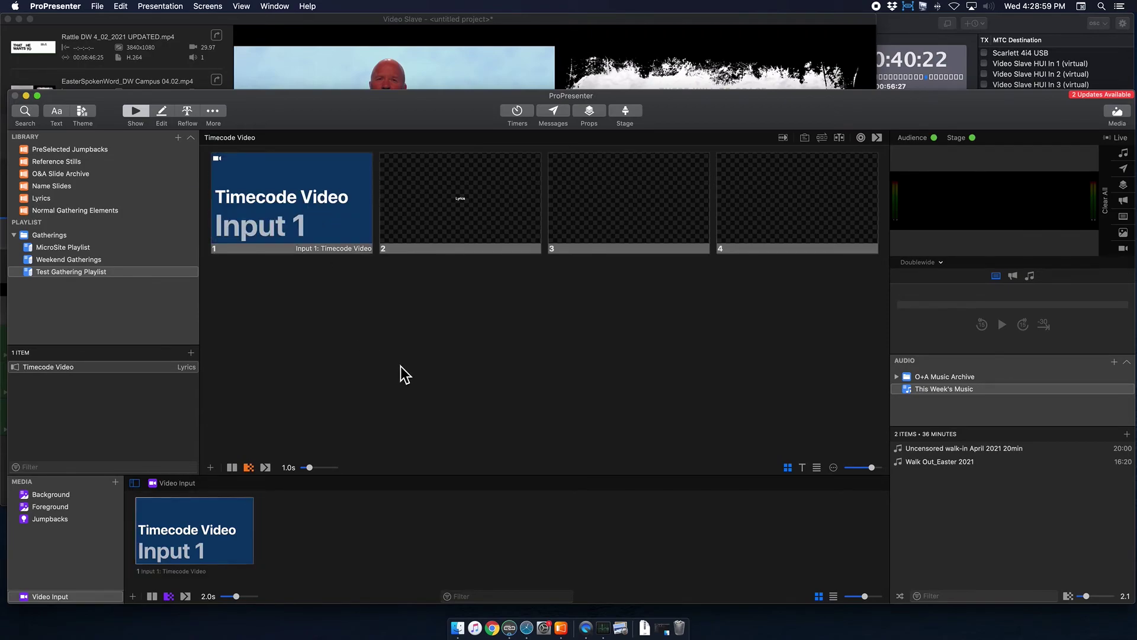
# - Hide the media bin, open and dismiss slide 1's action palette, and position the Looks editor
pyautogui.click(1117, 113)
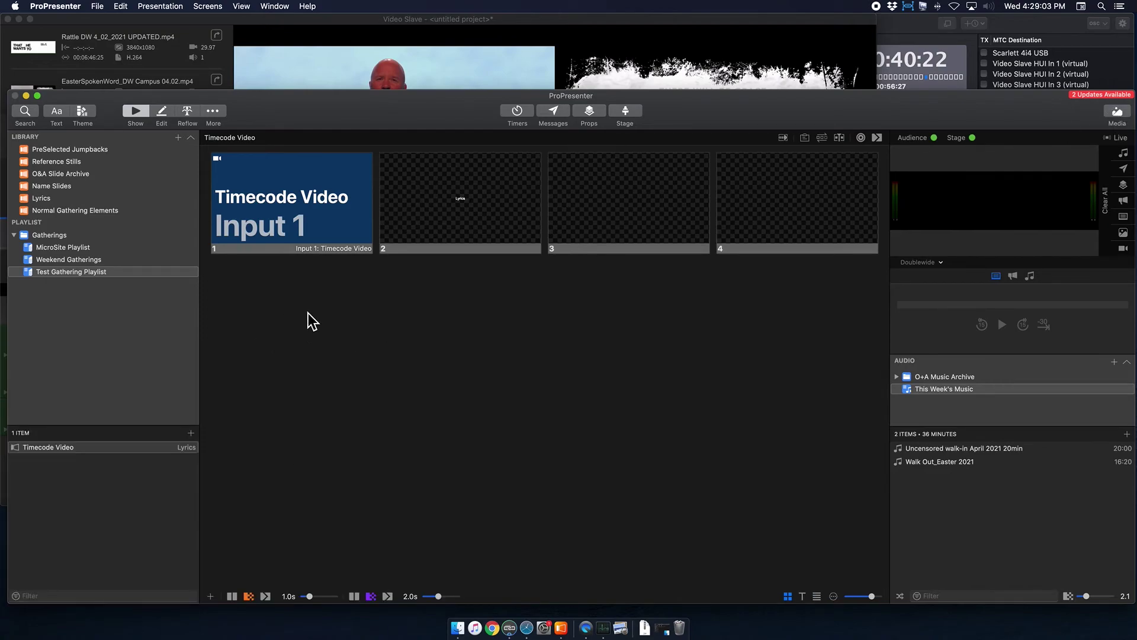
pyautogui.rightClick(296, 189)
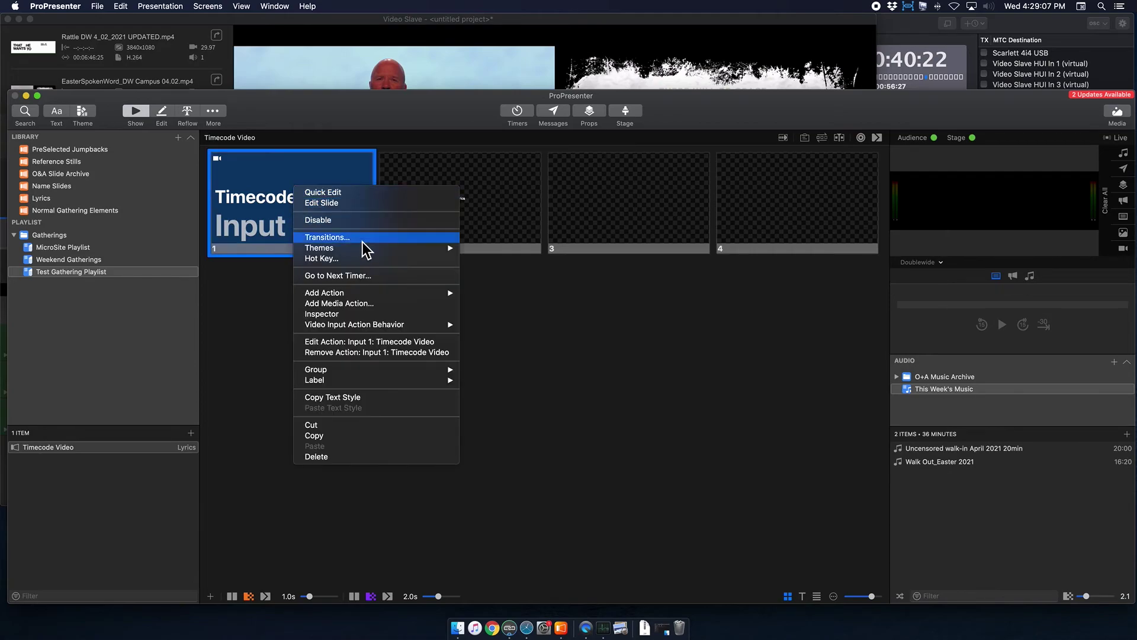
pyautogui.moveTo(393, 291)
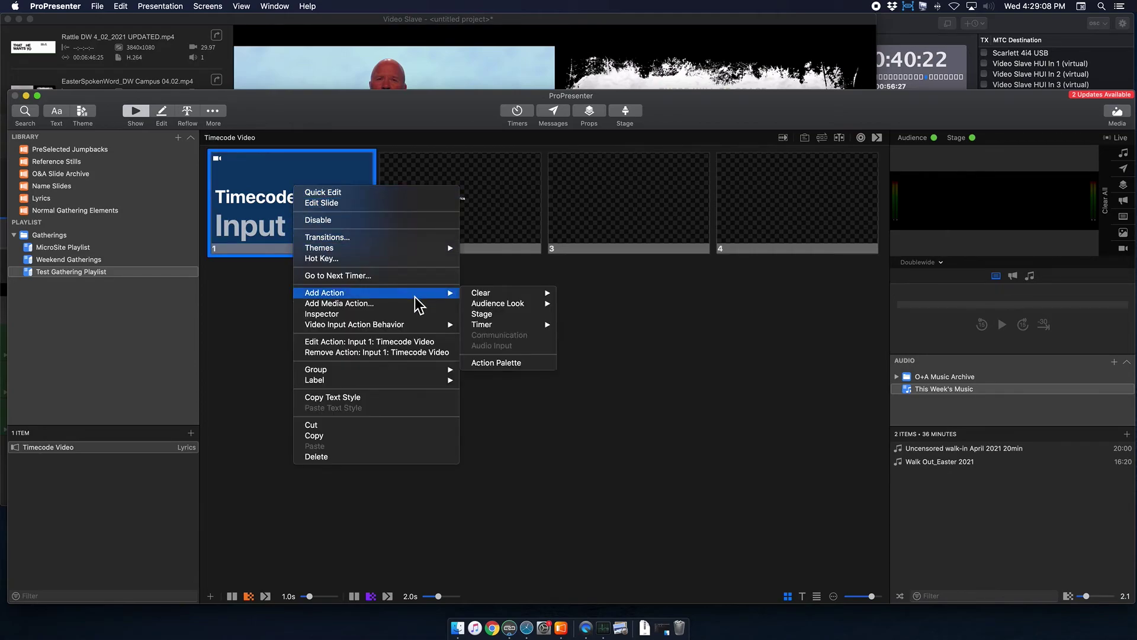
pyautogui.click(496, 363)
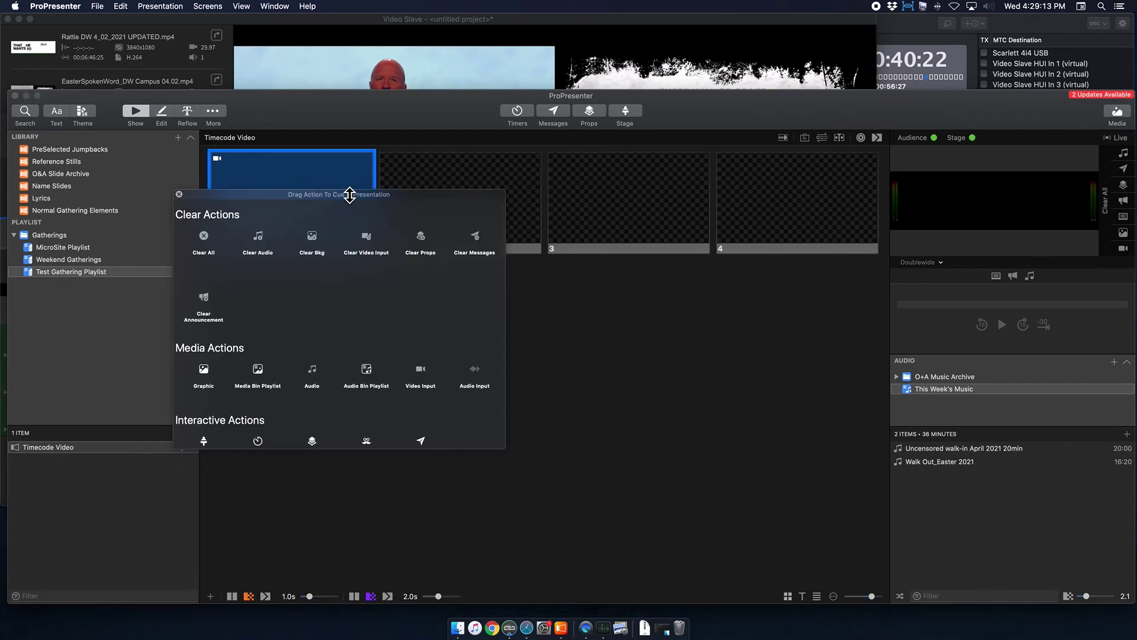
pyautogui.click(178, 195)
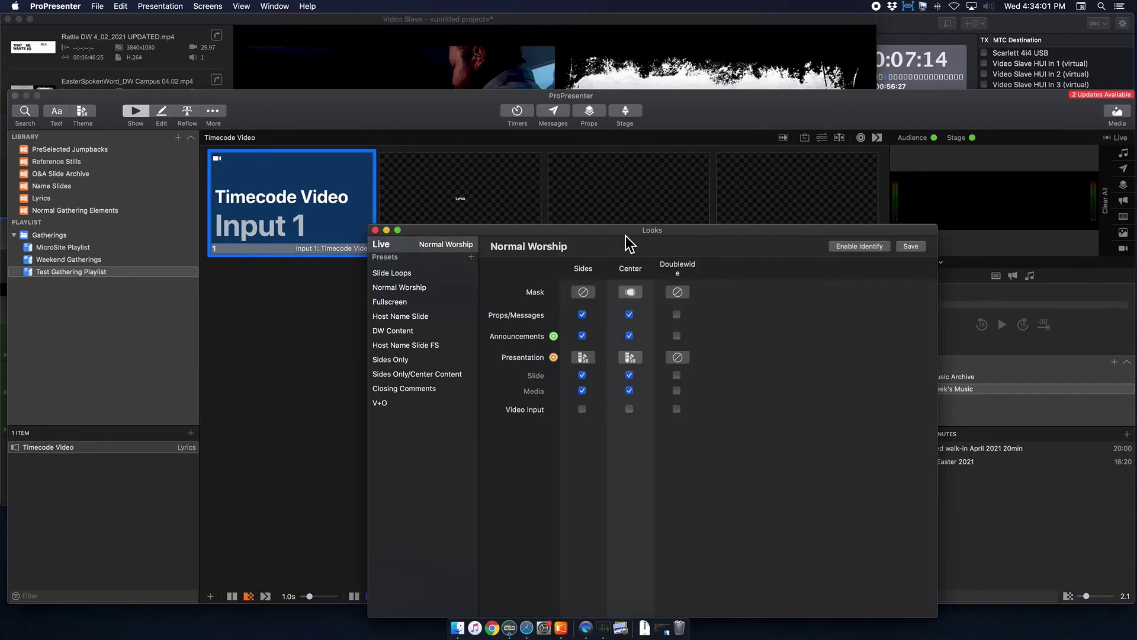
pyautogui.moveTo(627, 234); pyautogui.dragTo(564, 145)
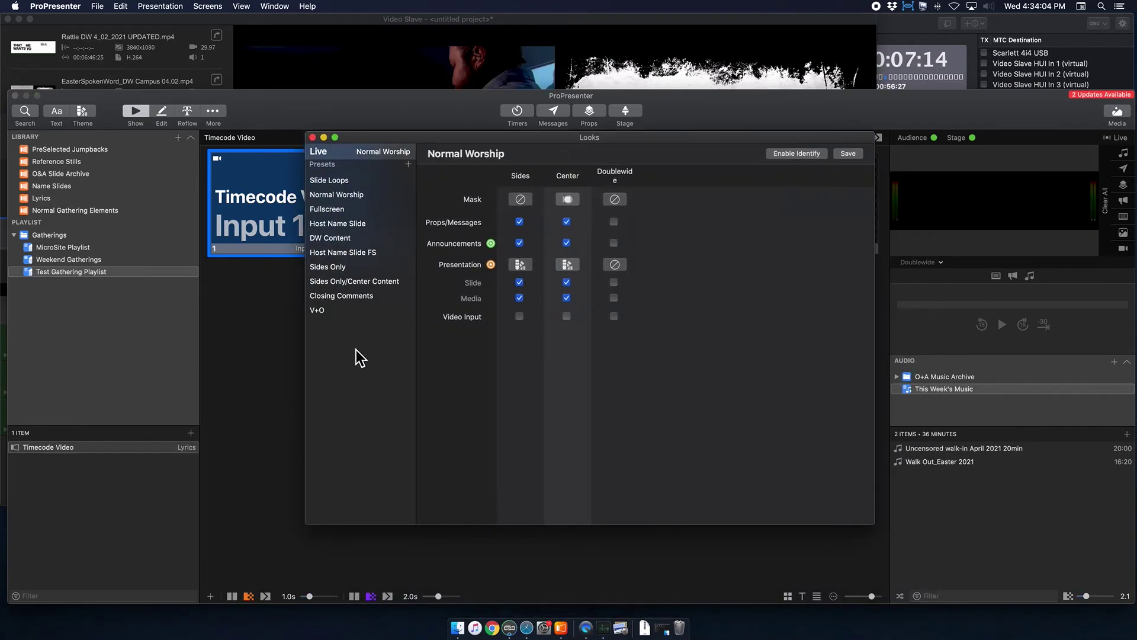
# - Create a new look preset and rename it 'DW Timecode Video'
pyautogui.click(408, 164)
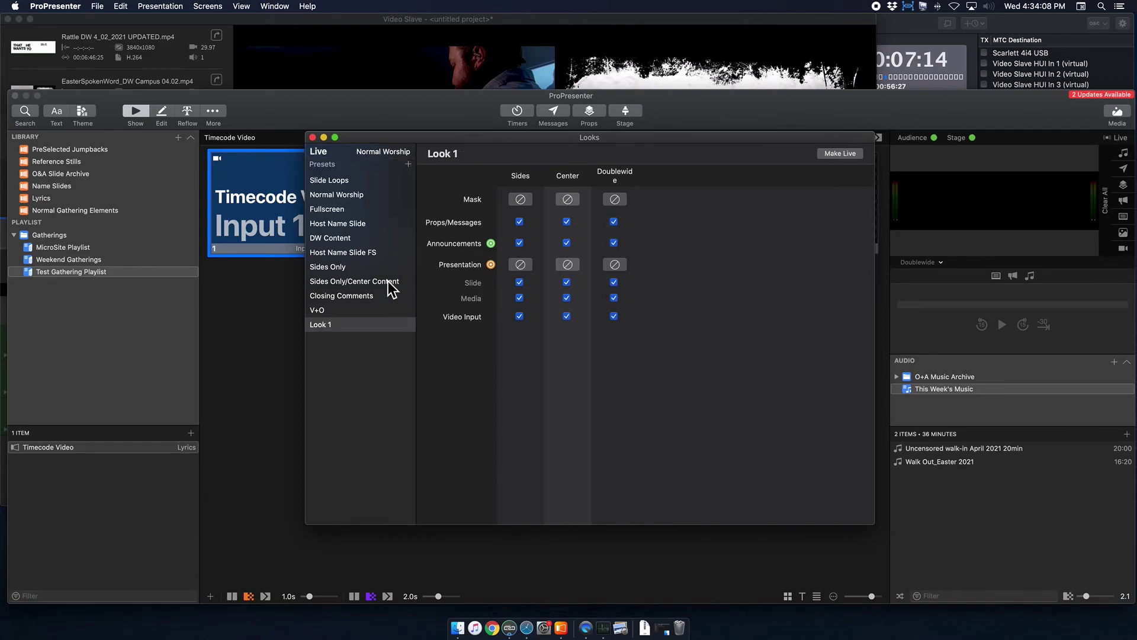
pyautogui.doubleClick(472, 153)
pyautogui.write('DW')
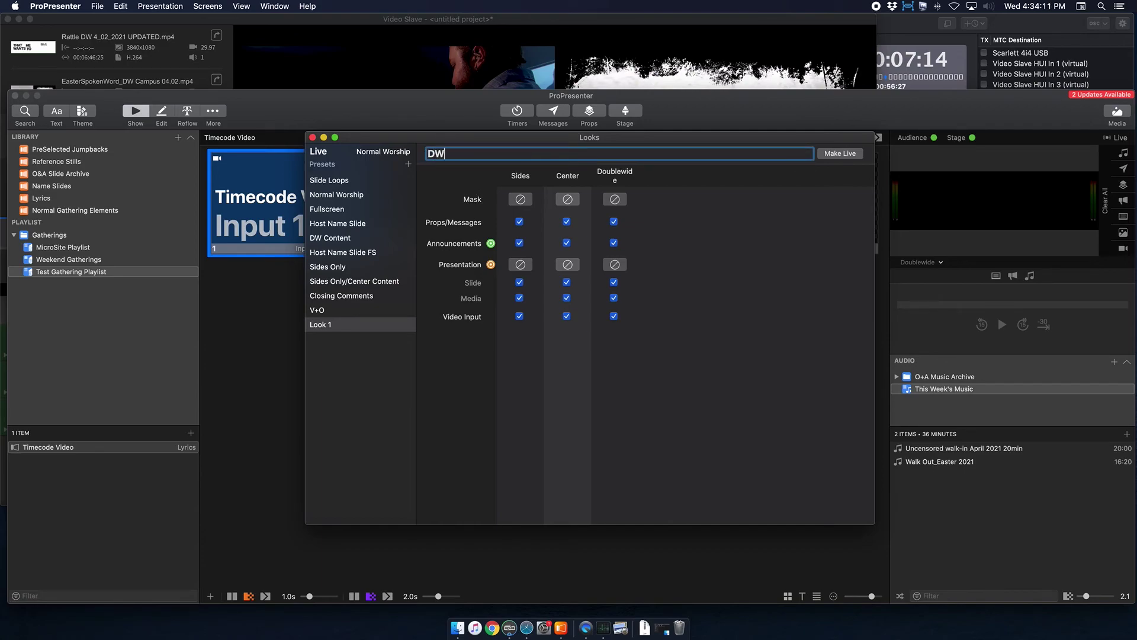
pyautogui.write(' Timecode Video')
pyautogui.press('BackSpace')
pyautogui.press('BackSpace')
pyautogui.press('BackSpace')
pyautogui.press('BackSpace')
pyautogui.write('ideo')
pyautogui.press('Return')
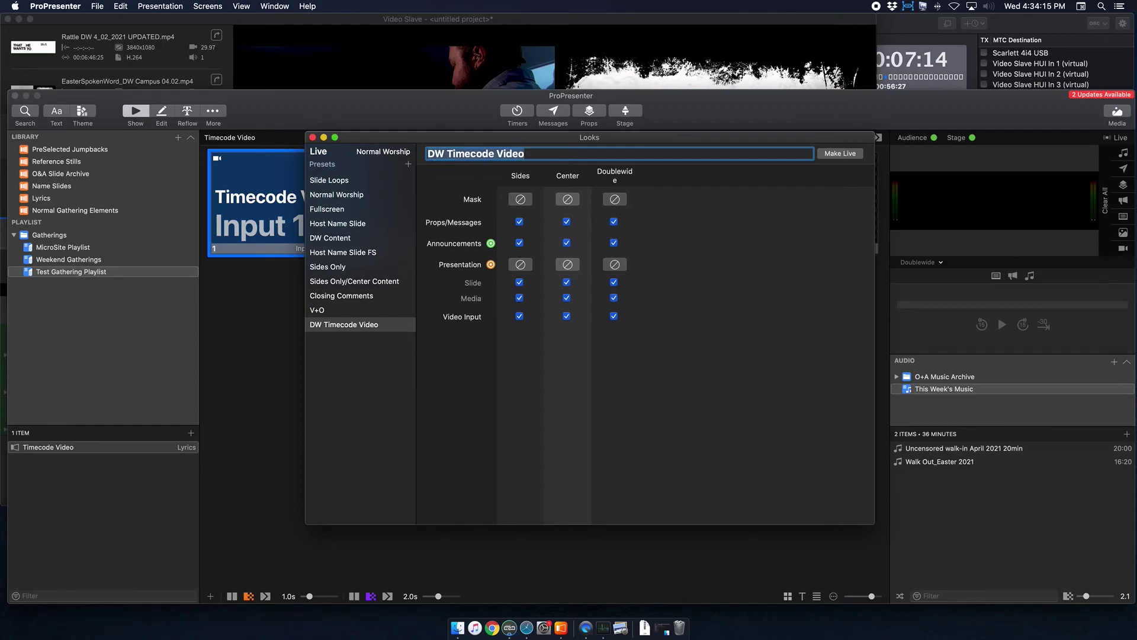
pyautogui.click(779, 359)
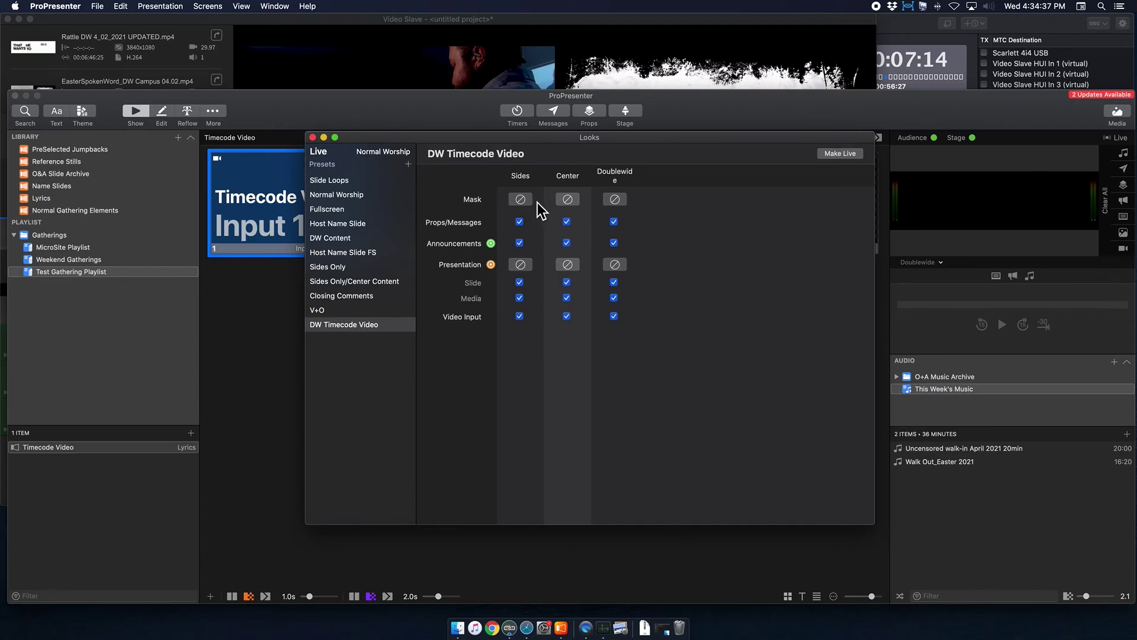
# - Clear props, messages, announcements, slides, media and video input on the Sides and Center screens
pyautogui.click(519, 221)
pyautogui.click(520, 242)
pyautogui.click(520, 282)
pyautogui.click(520, 297)
pyautogui.click(519, 316)
pyautogui.click(567, 315)
pyautogui.click(567, 297)
pyautogui.click(567, 282)
pyautogui.click(567, 243)
pyautogui.click(567, 222)
# - Turn off props, messages and announcements on the Doublewide output, then reposition the Looks window
pyautogui.click(614, 222)
pyautogui.click(614, 243)
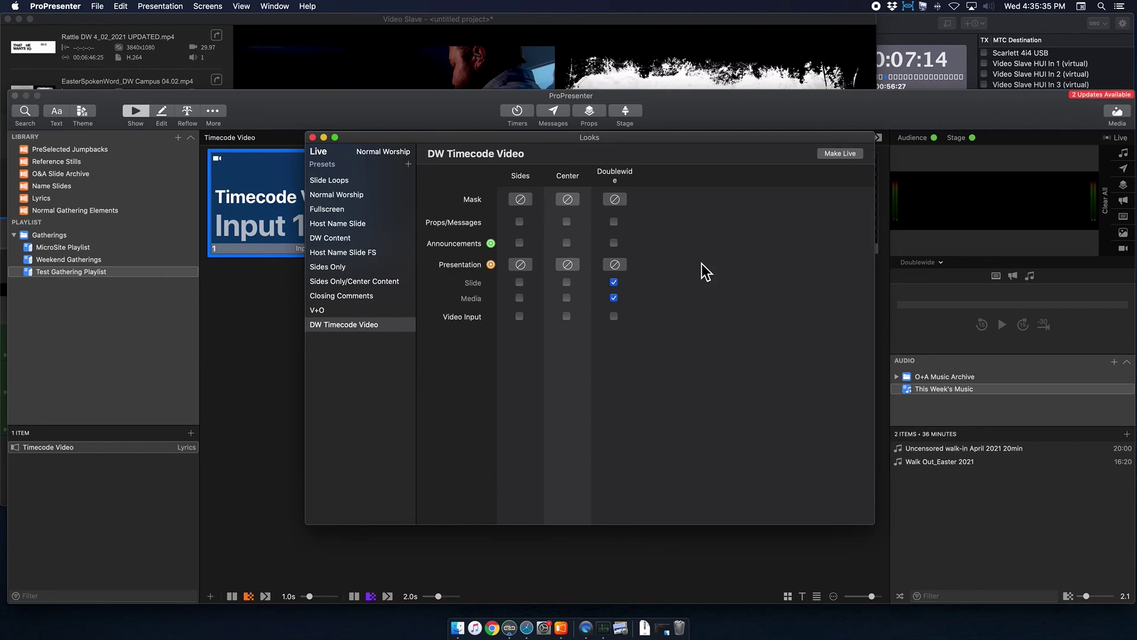
pyautogui.moveTo(683, 137); pyautogui.dragTo(775, 186)
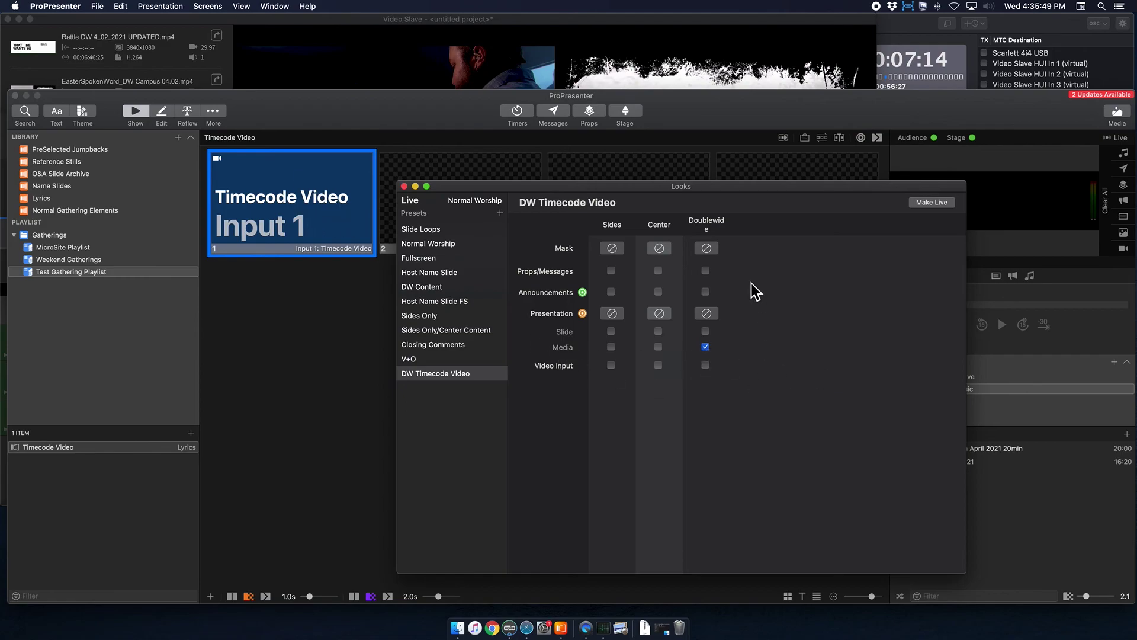
pyautogui.moveTo(790, 187); pyautogui.dragTo(785, 169)
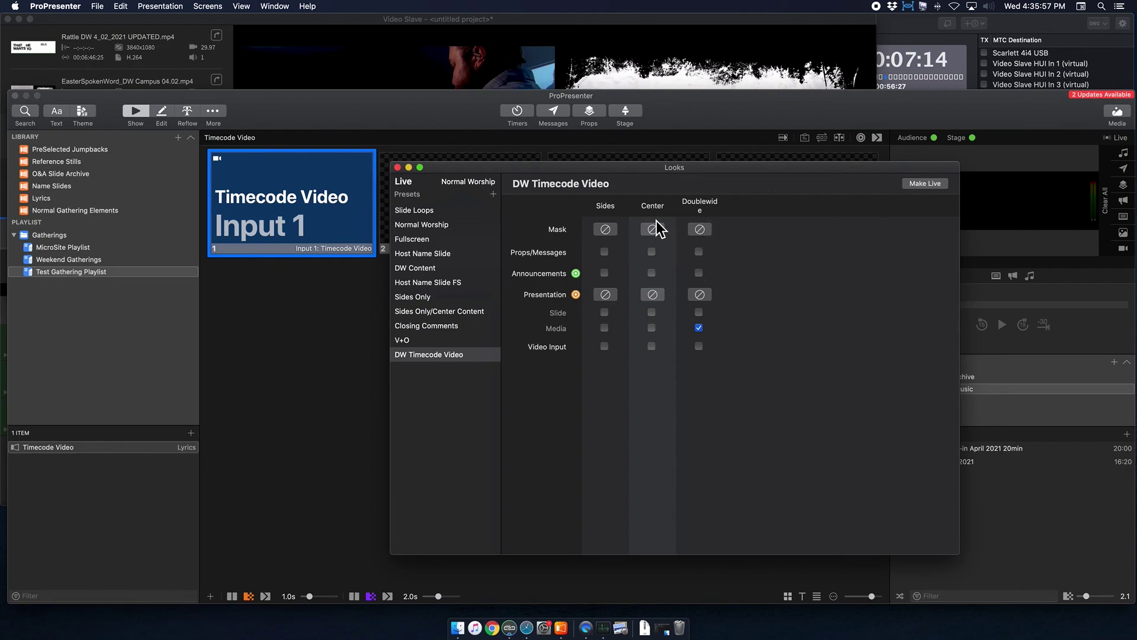
# - Set the Center screen mask to 'Mask' and make DW Timecode Video the live look
pyautogui.click(700, 232)
pyautogui.click(730, 243)
pyautogui.click(653, 231)
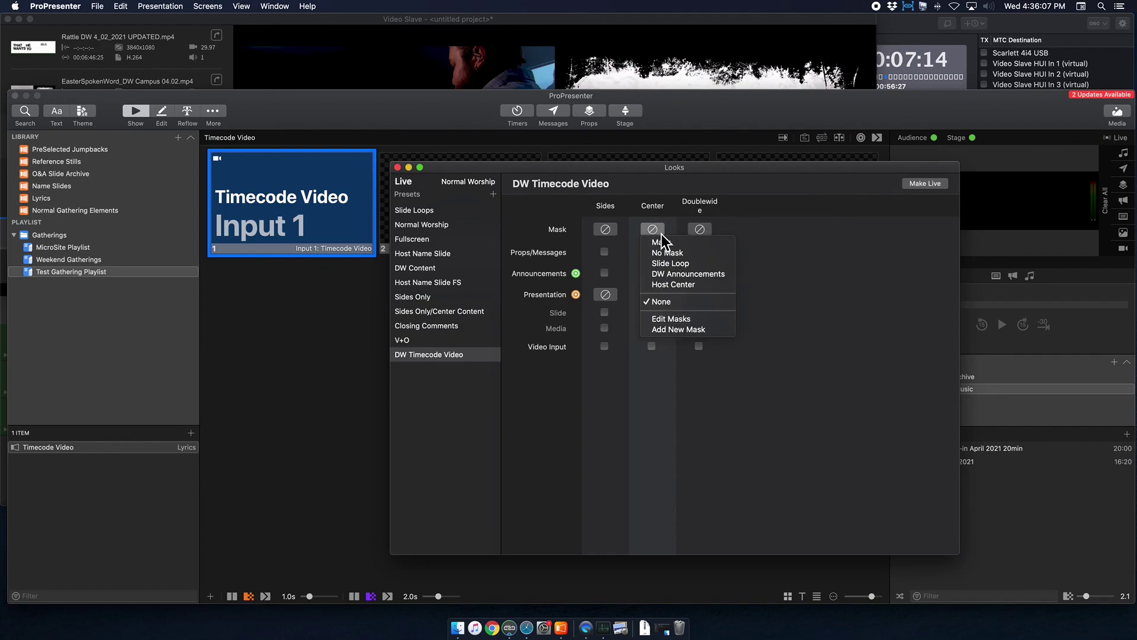
pyautogui.click(664, 241)
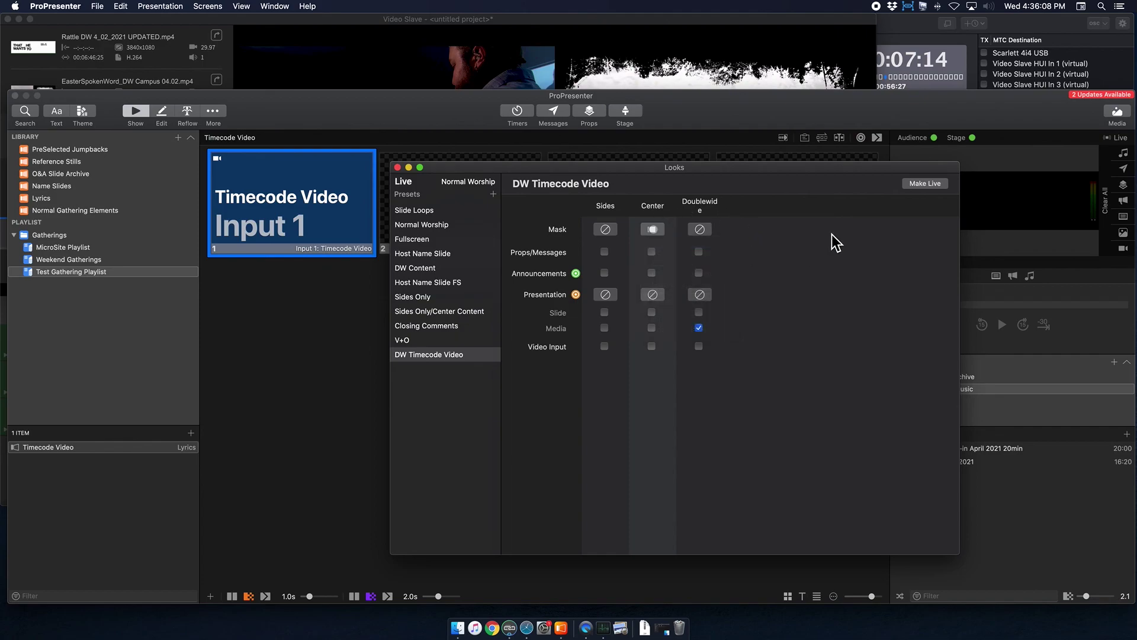
pyautogui.click(918, 184)
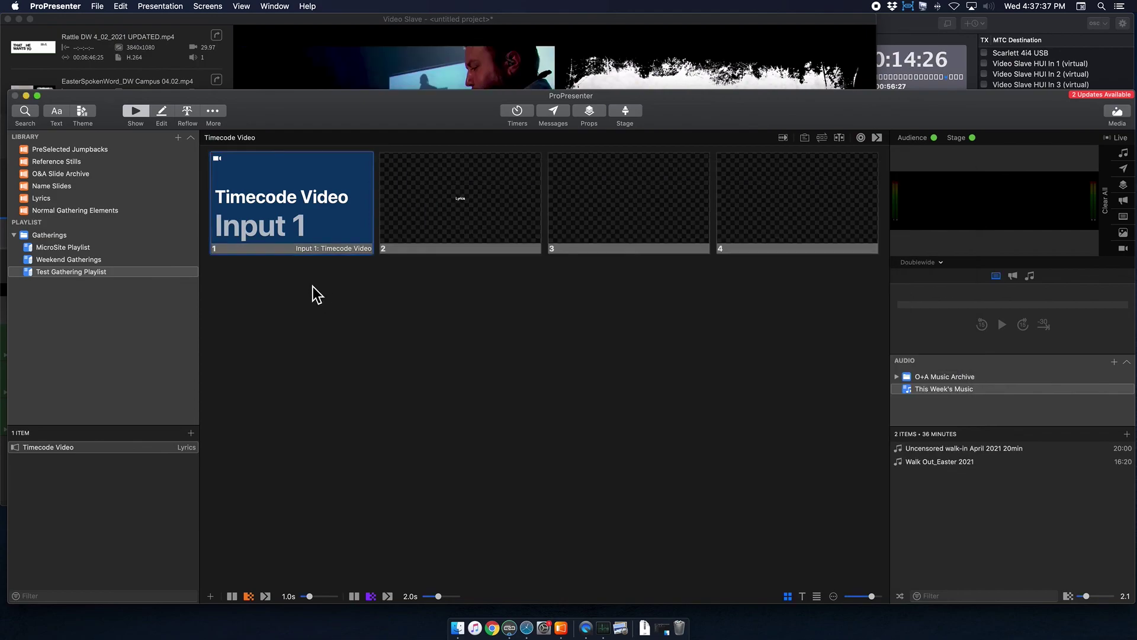
# - Add the Audience Look 'DW Timecode Video' action to slide 1, play it live, then select slide 2
pyautogui.rightClick(287, 196)
pyautogui.moveTo(379, 297)
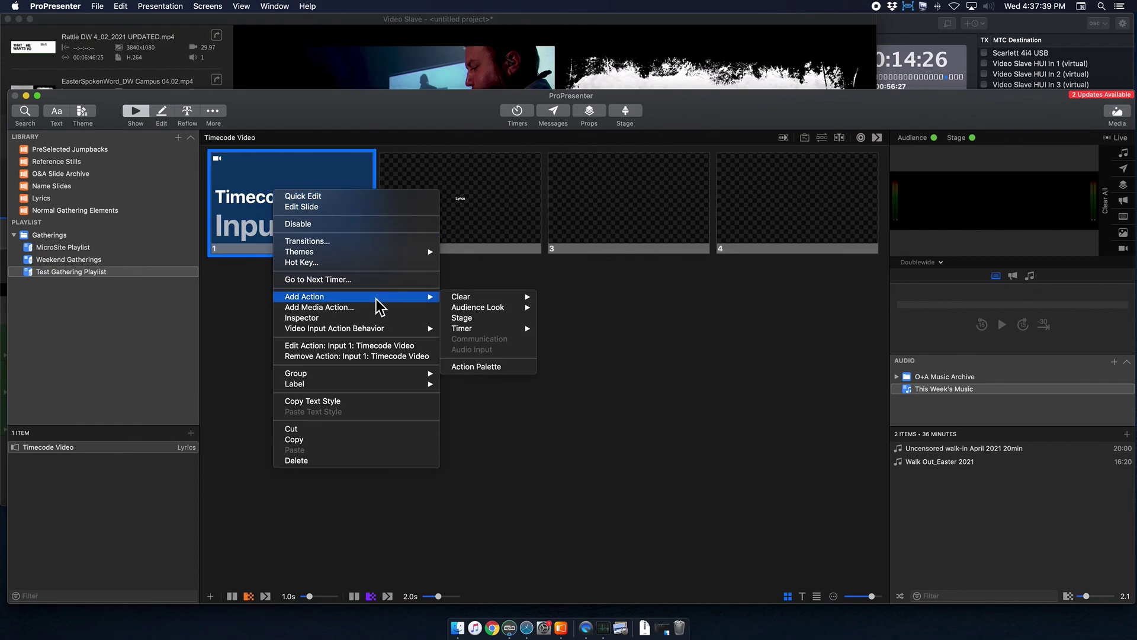
pyautogui.moveTo(515, 309)
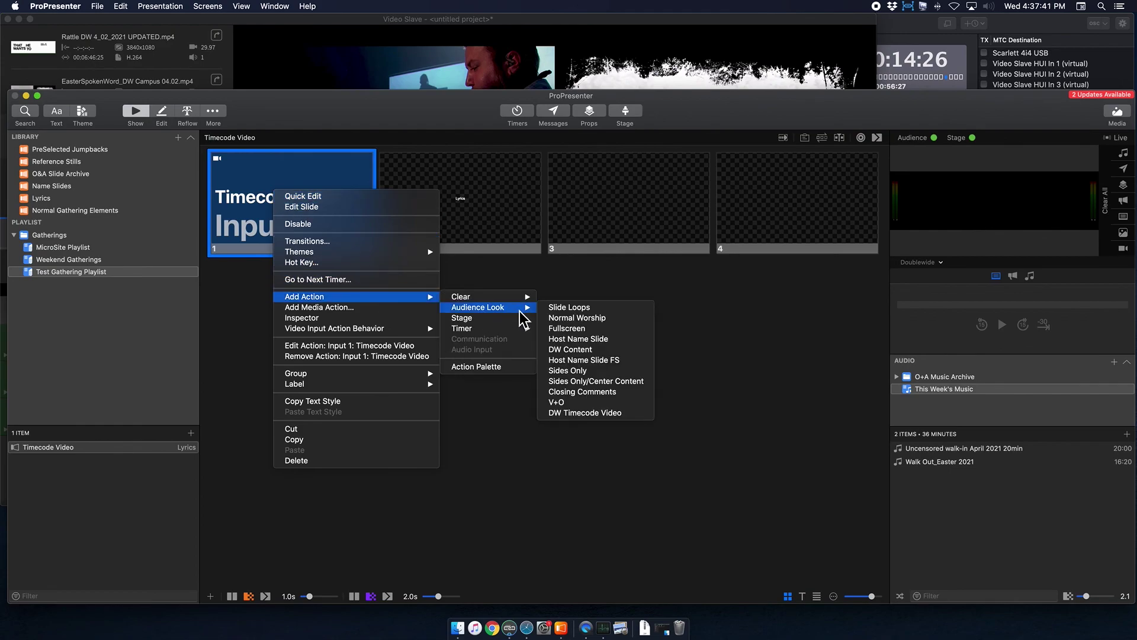
pyautogui.click(626, 413)
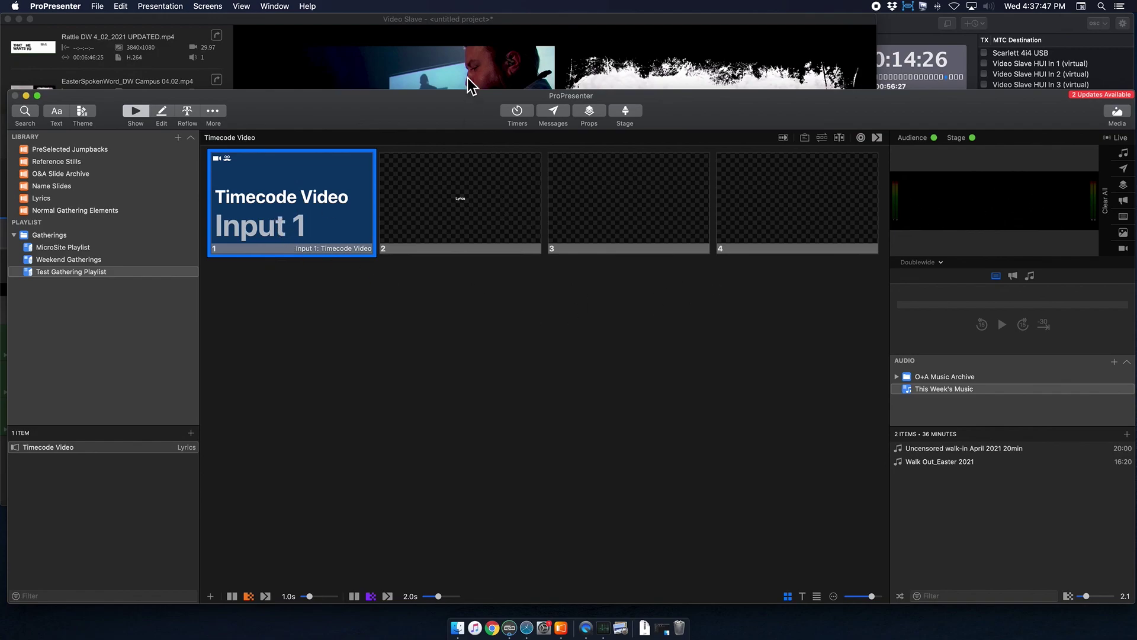
pyautogui.click(282, 220)
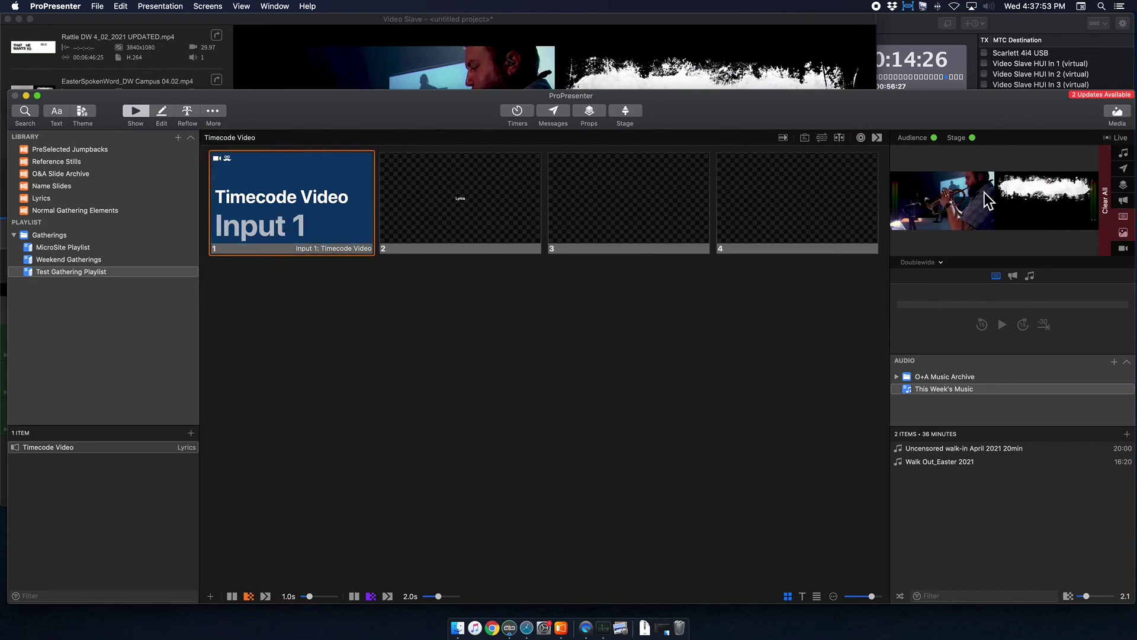
pyautogui.click(474, 201)
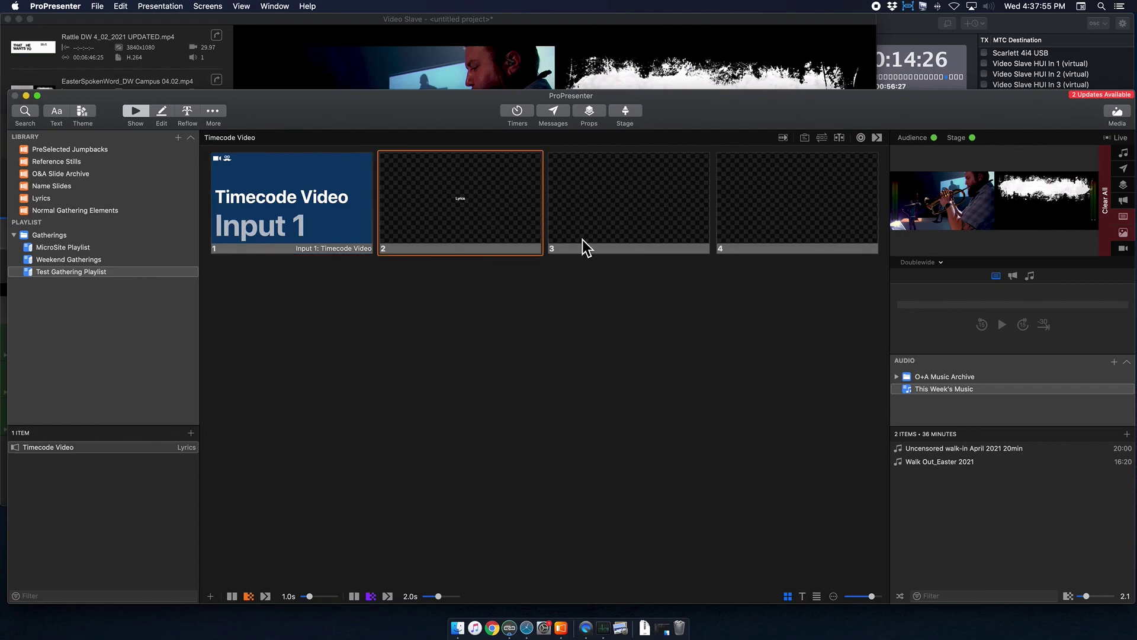